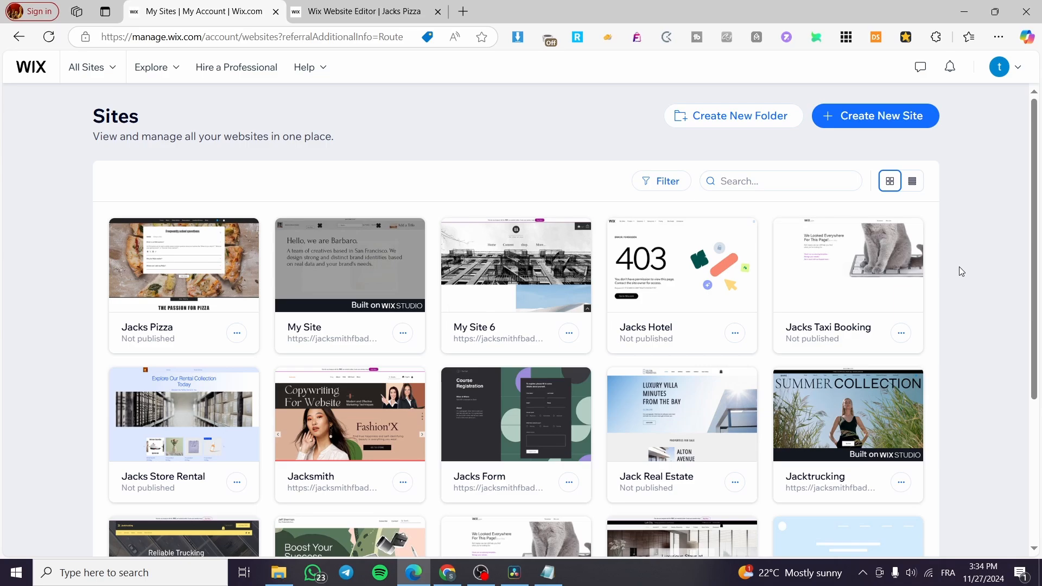
# Open the Jacks Pizza site's dashboard and switch to its Home page in the website editor
pyautogui.moveTo(163, 258)
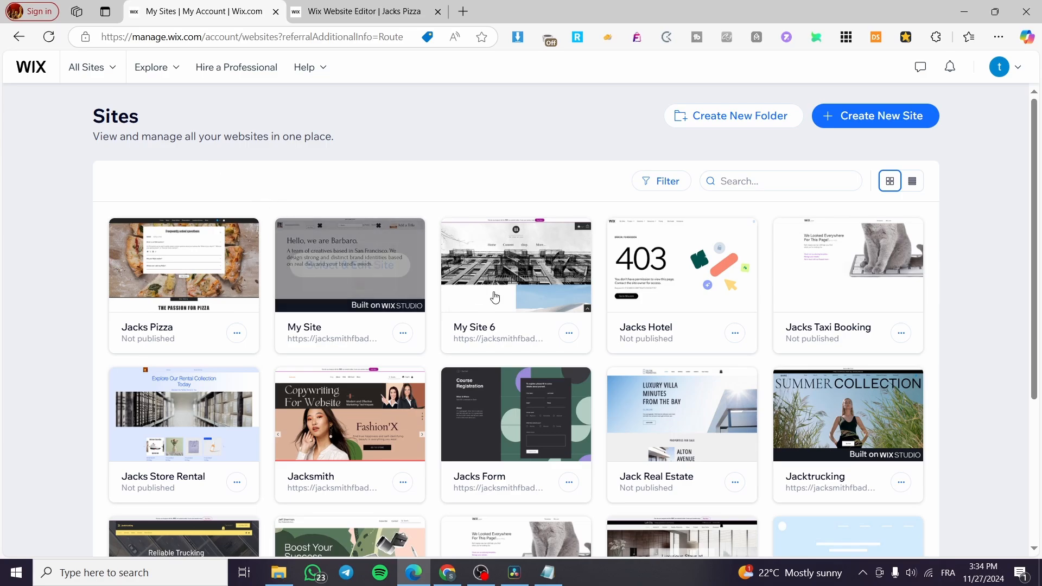
pyautogui.moveTo(321, 278)
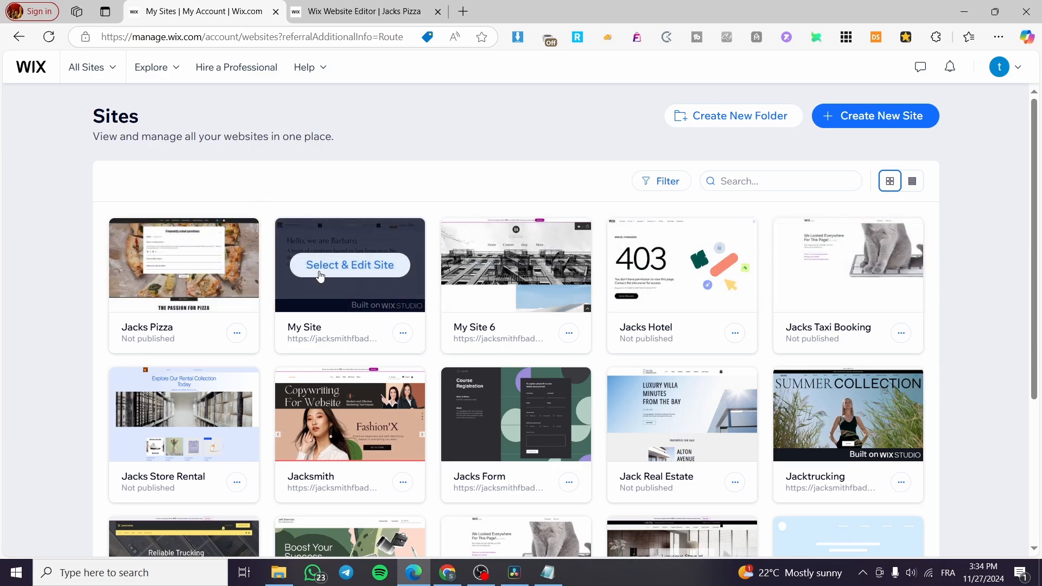
pyautogui.click(174, 268)
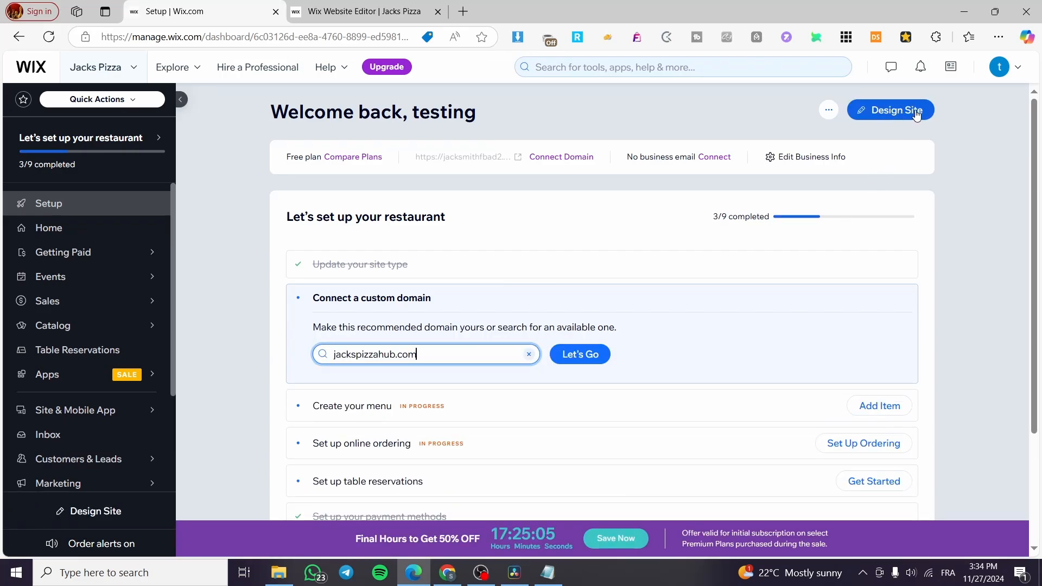
pyautogui.click(397, 9)
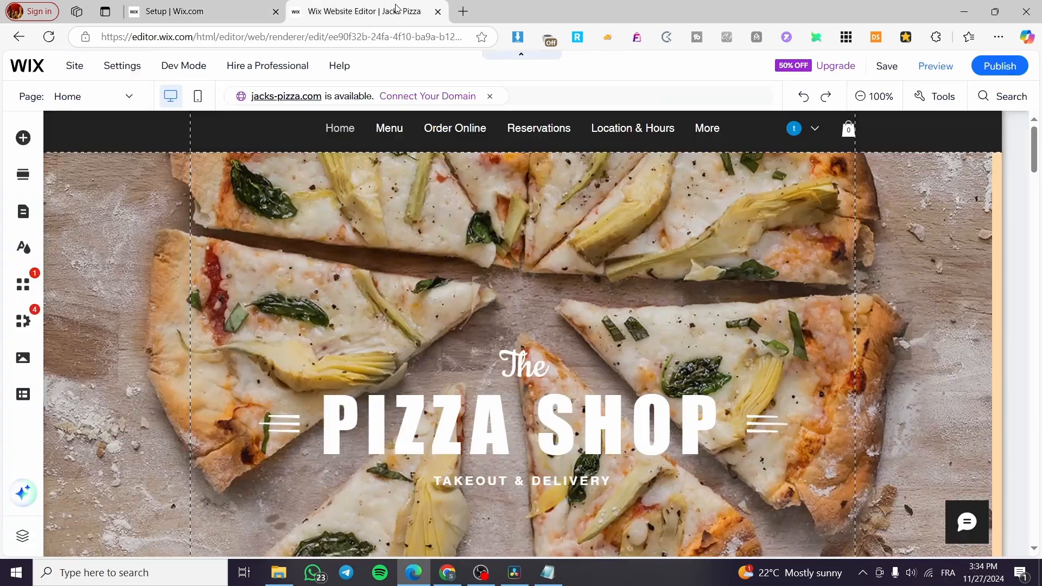
pyautogui.scroll(-5, 923, 281)
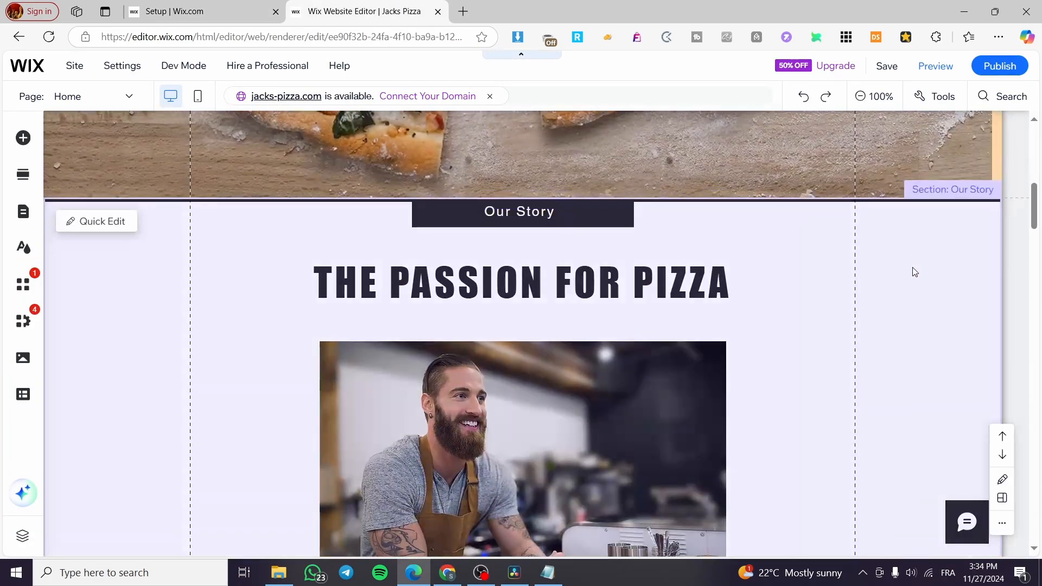
pyautogui.scroll(5, 914, 268)
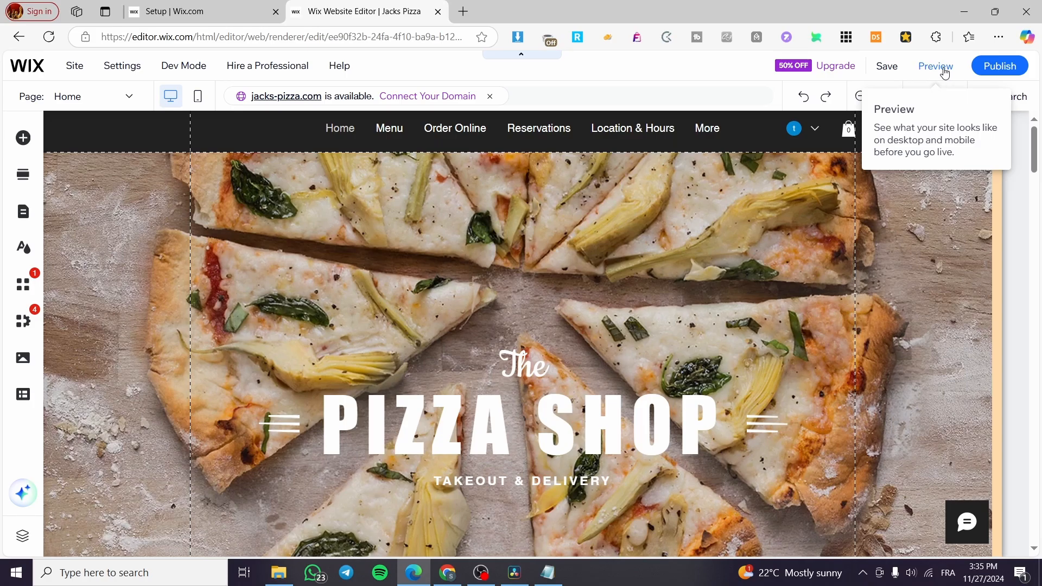
# Publish the Jacks Pizza site and open its live version, dismissing the follow-up dialogs in the editor
pyautogui.click(1000, 66)
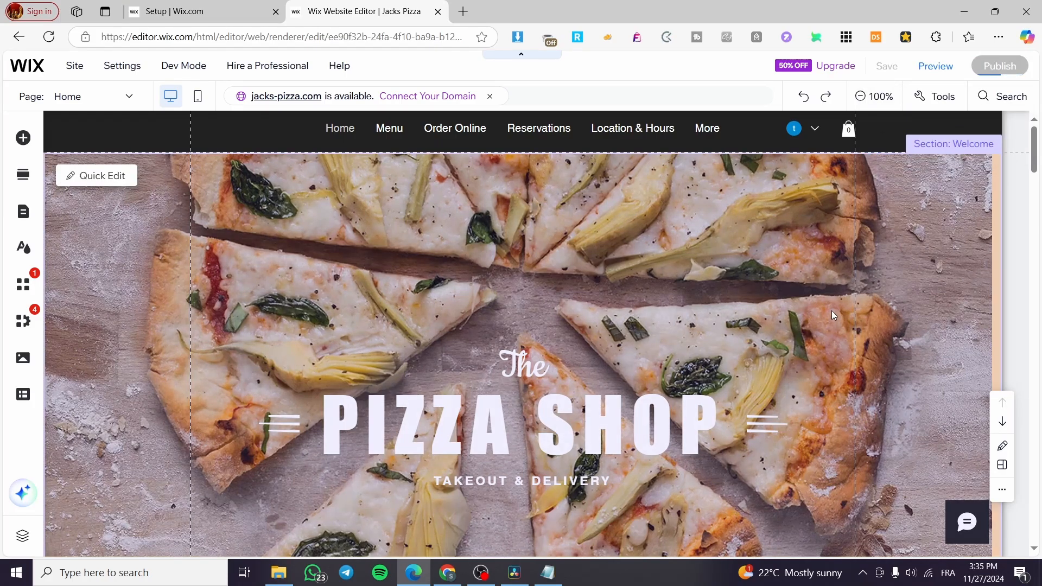
pyautogui.scroll(-10, 734, 275)
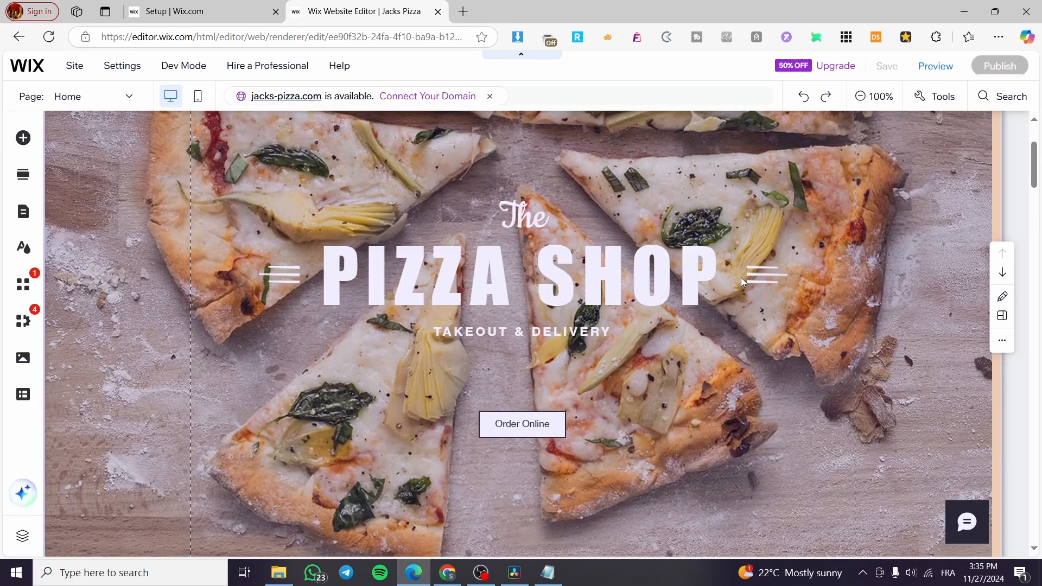
pyautogui.scroll(-1, 738, 271)
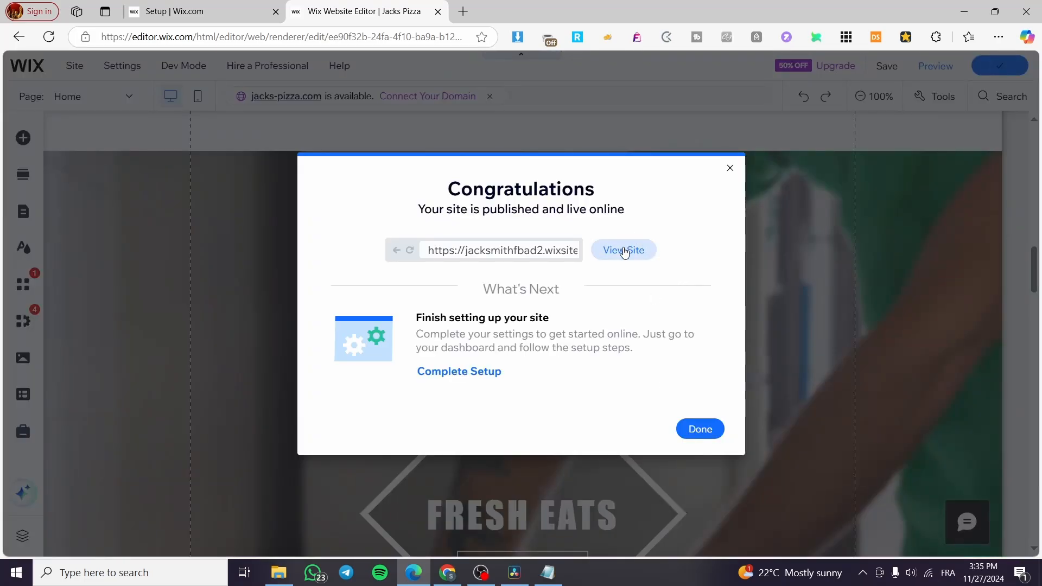
pyautogui.click(624, 251)
pyautogui.click(402, 11)
pyautogui.click(689, 429)
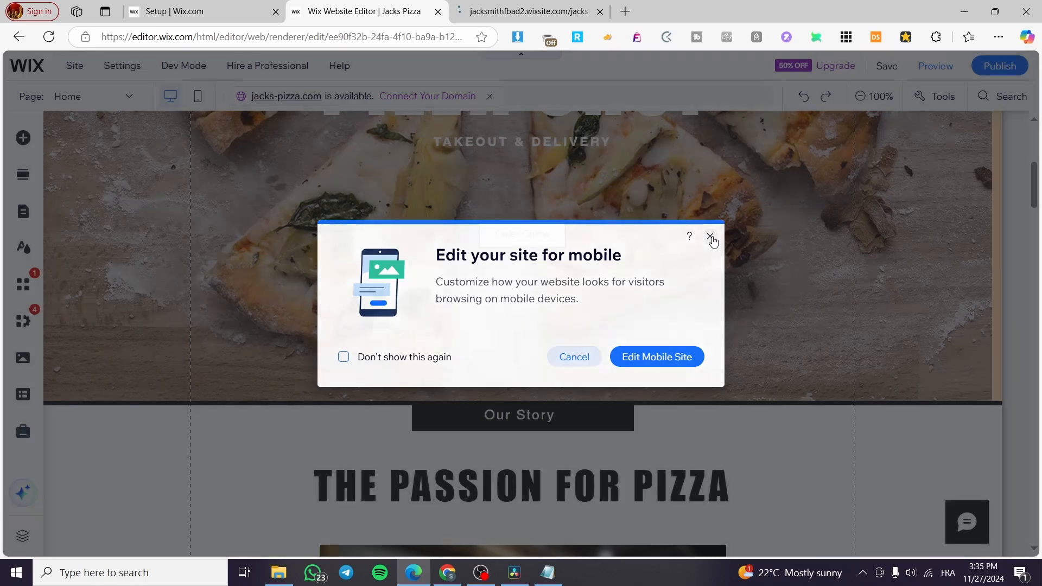
pyautogui.click(711, 237)
# Examine the live Jacks Pizza home page from its welcome banner to the footer, and close it
pyautogui.click(485, 8)
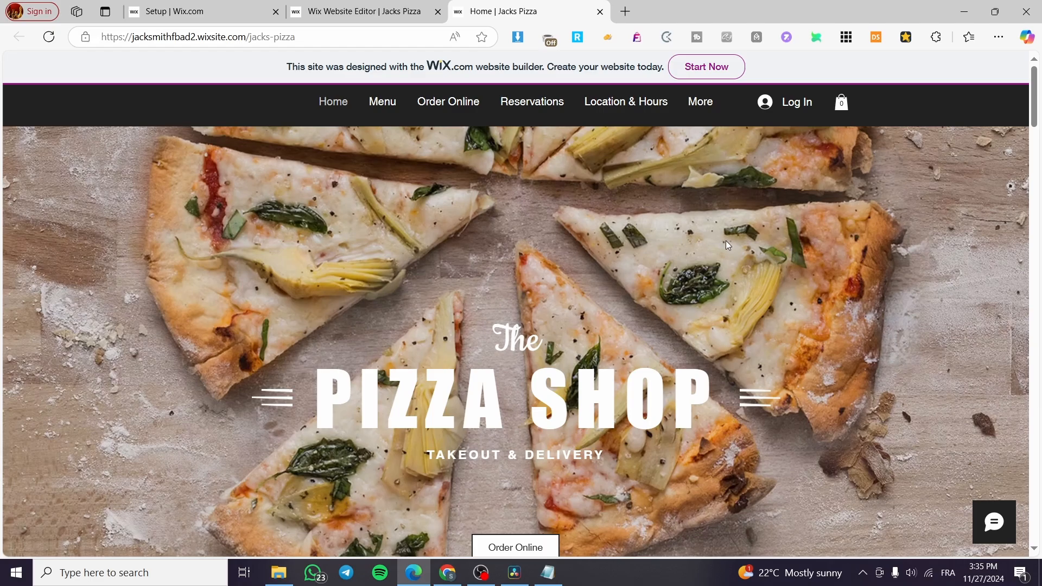
pyautogui.scroll(-6, 765, 248)
pyautogui.scroll(6, 760, 244)
pyautogui.scroll(-5, 635, 252)
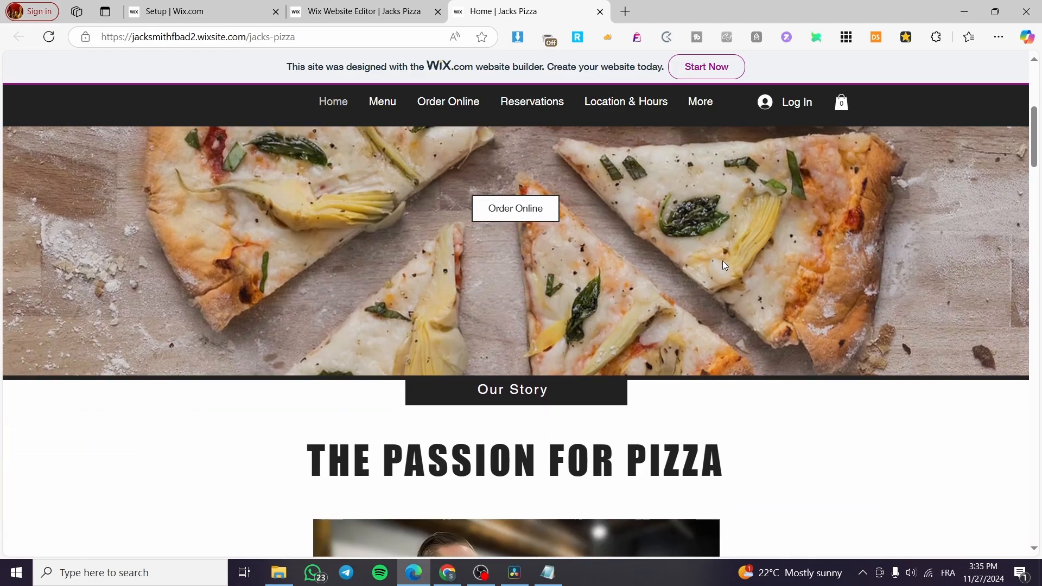
pyautogui.scroll(-15, 783, 272)
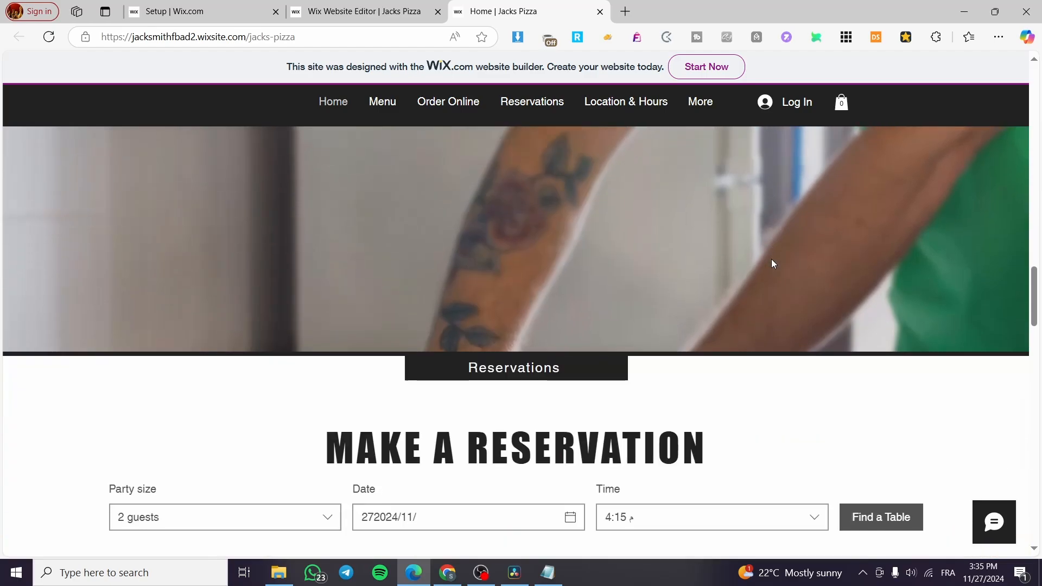
pyautogui.scroll(-15, 769, 258)
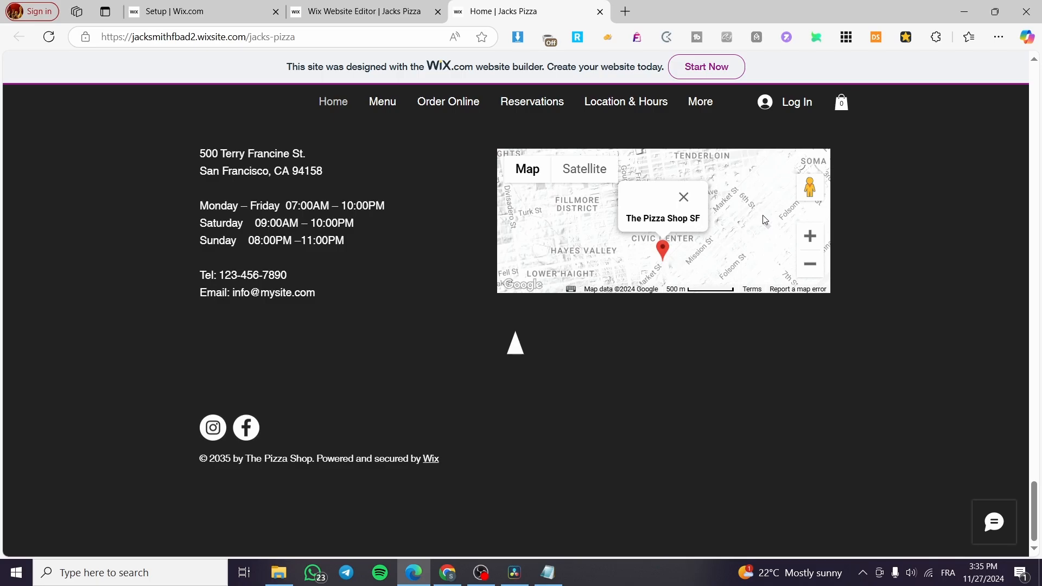
pyautogui.scroll(15, 670, 340)
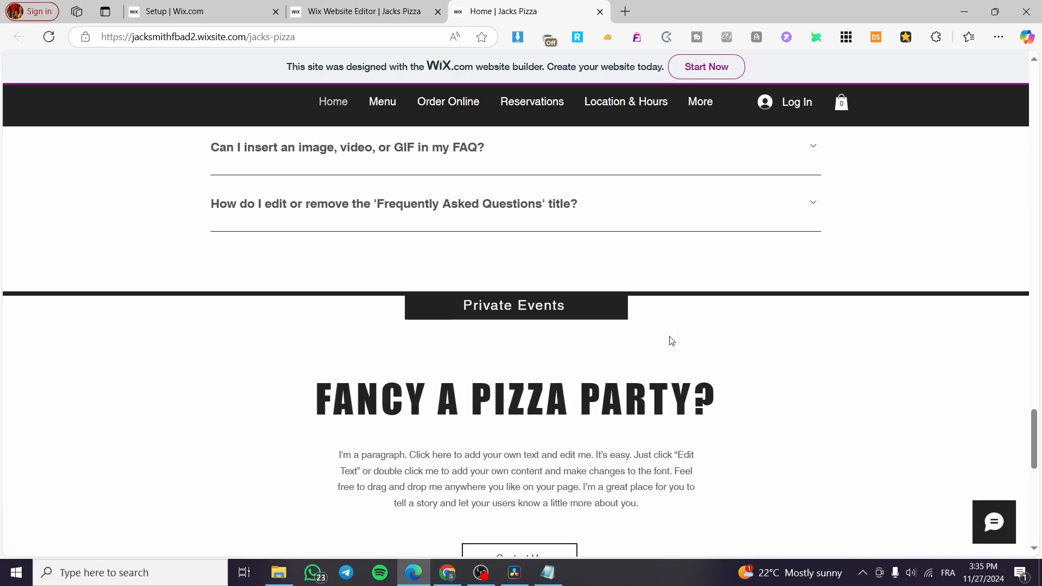
pyautogui.scroll(12, 671, 341)
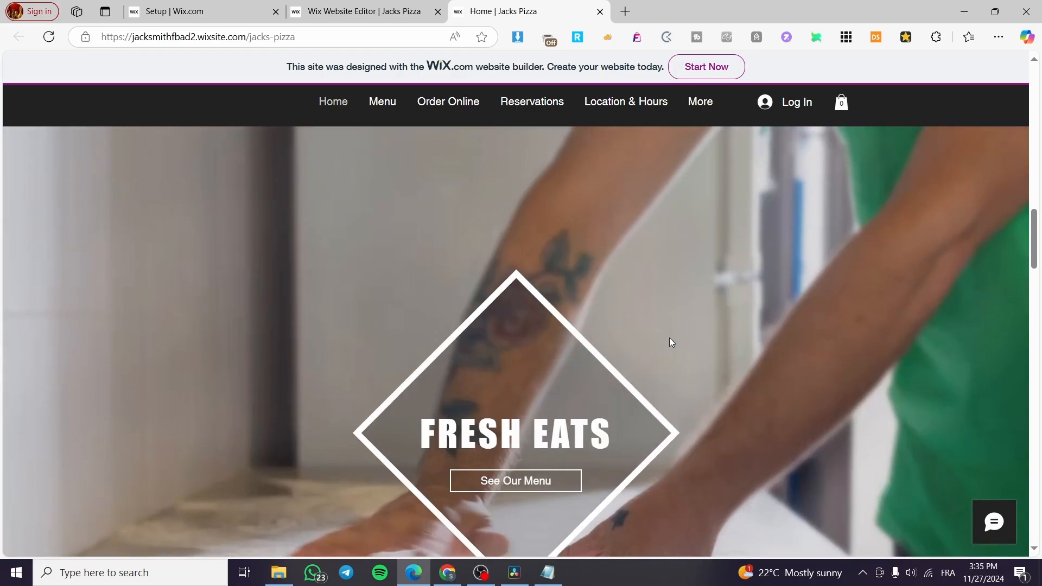
pyautogui.scroll(5, 666, 343)
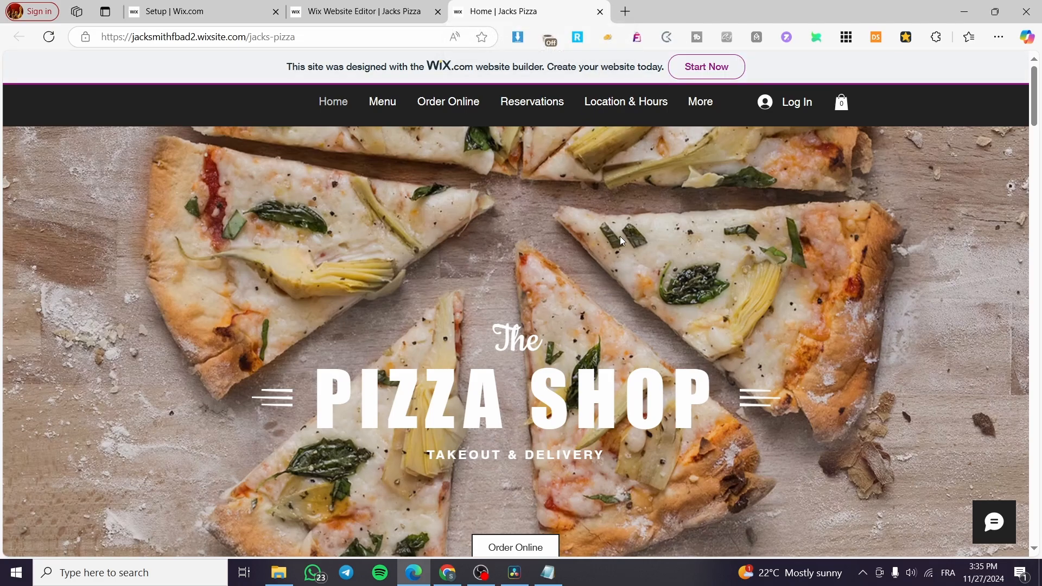
pyautogui.click(599, 12)
# Examine the Our Story section in the editor, inspecting its heading, photo and paragraph one by one
pyautogui.scroll(6, 408, 253)
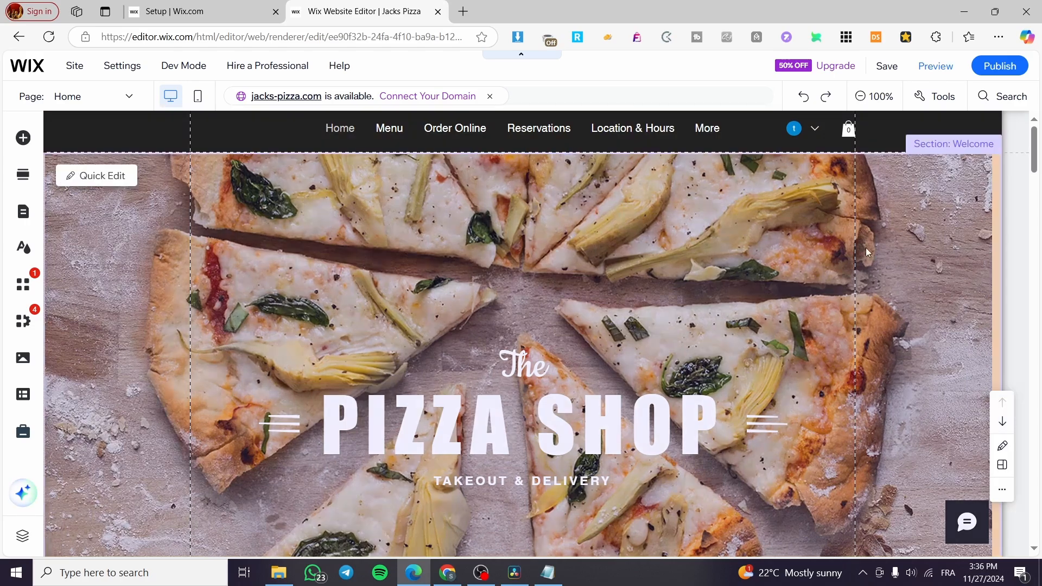
pyautogui.scroll(-10, 698, 317)
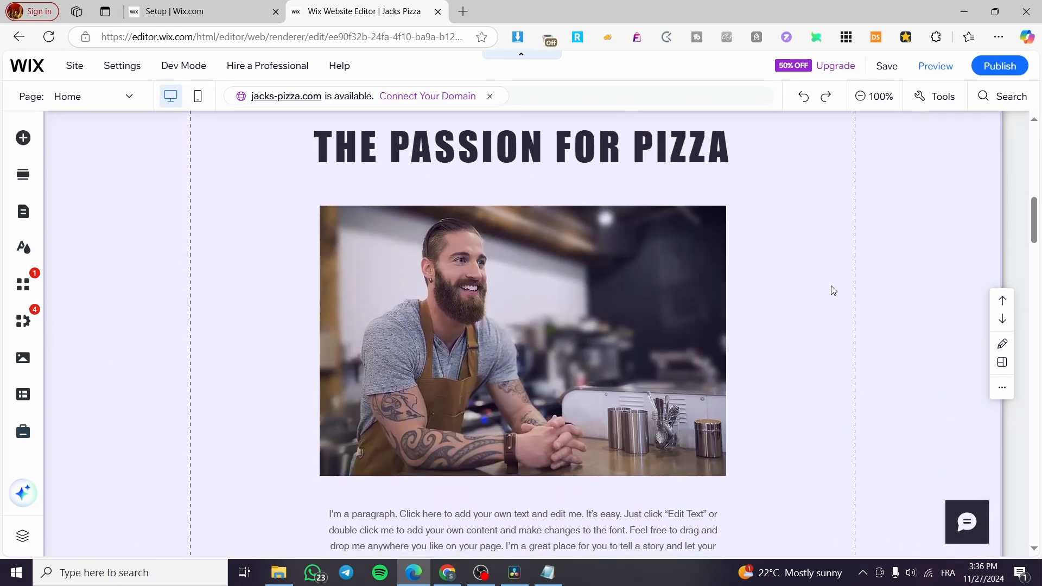
pyautogui.scroll(3, 781, 339)
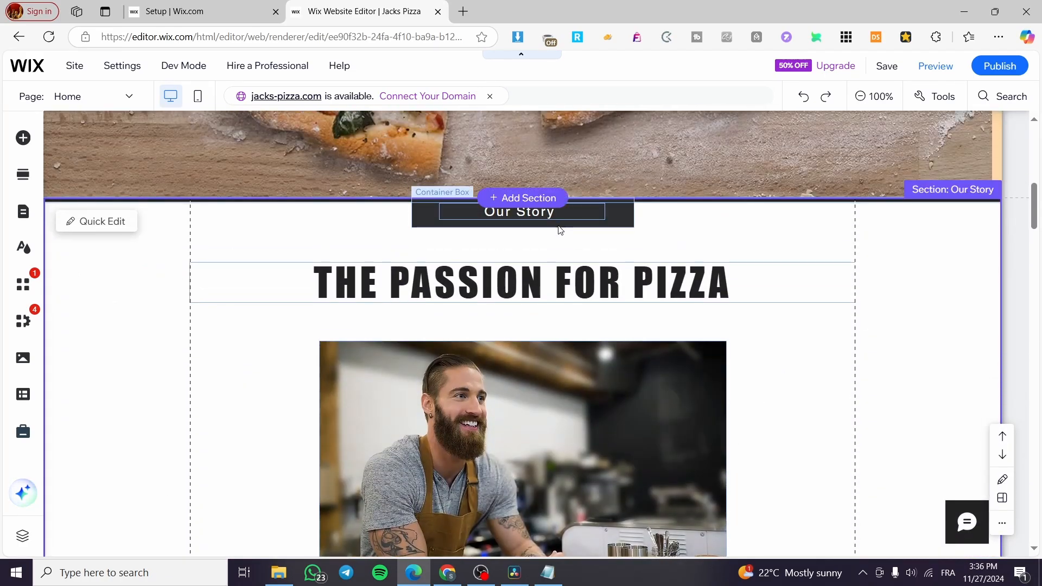
pyautogui.scroll(-7, 658, 323)
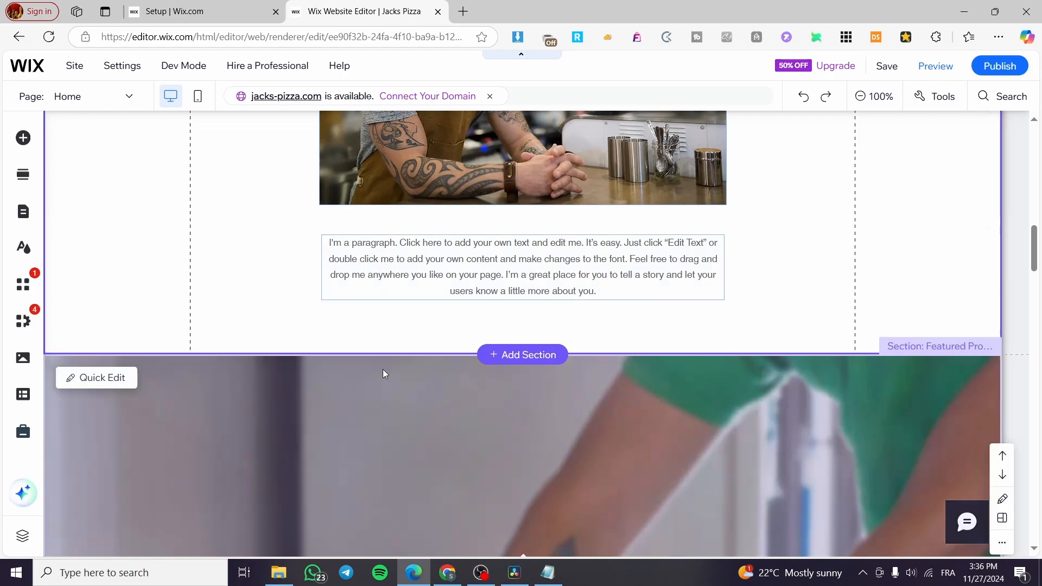
pyautogui.scroll(7, 711, 311)
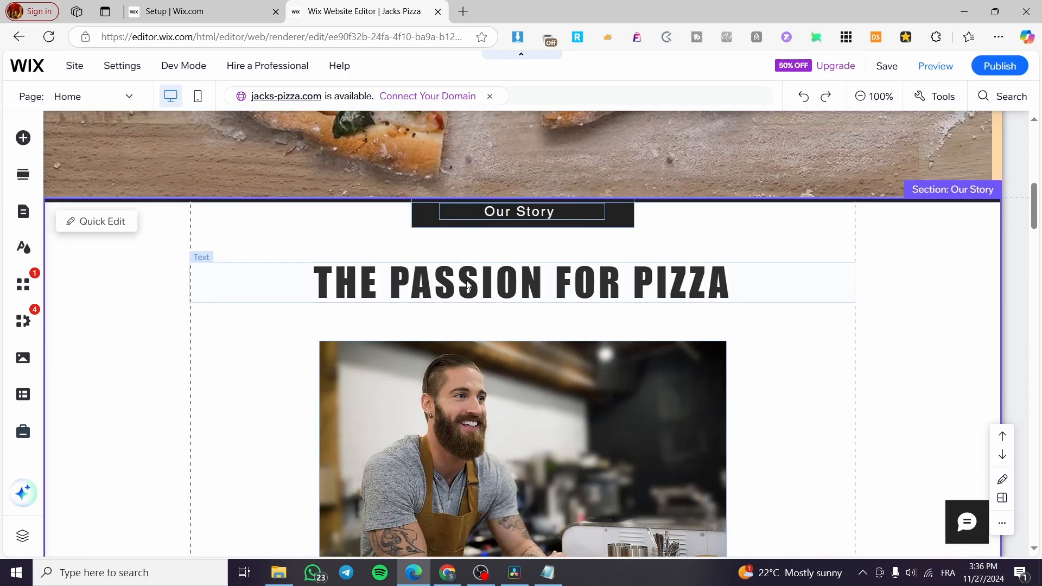
pyautogui.scroll(-3, 505, 373)
pyautogui.scroll(3, 561, 274)
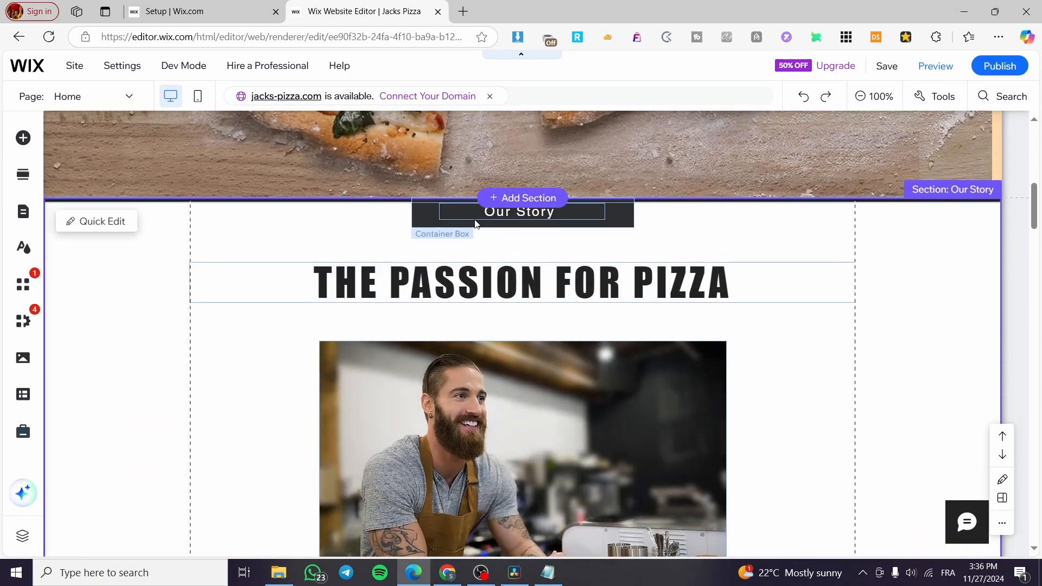
pyautogui.click(601, 272)
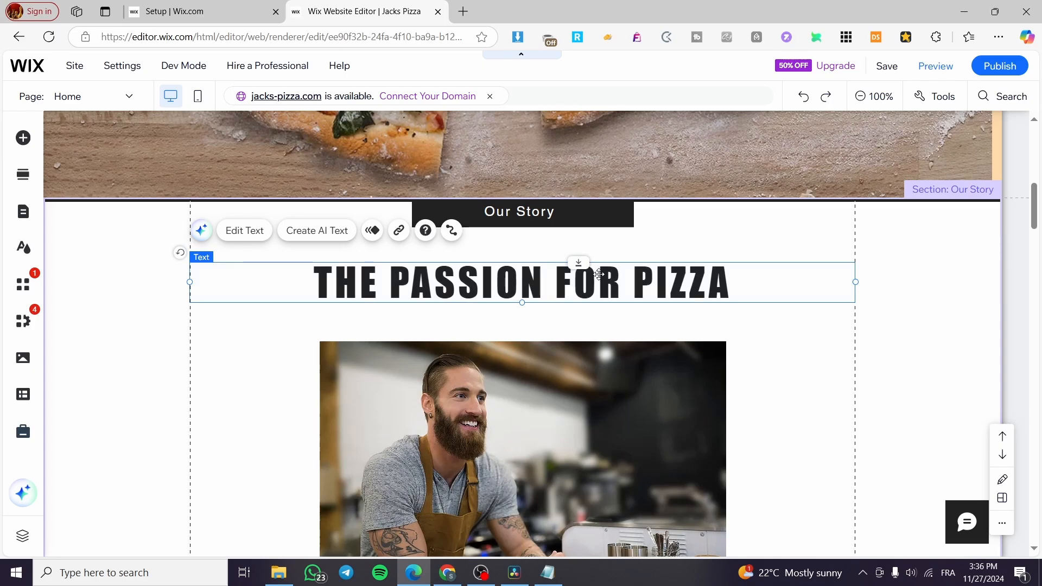
pyautogui.scroll(-4, 582, 274)
pyautogui.click(568, 263)
pyautogui.click(474, 474)
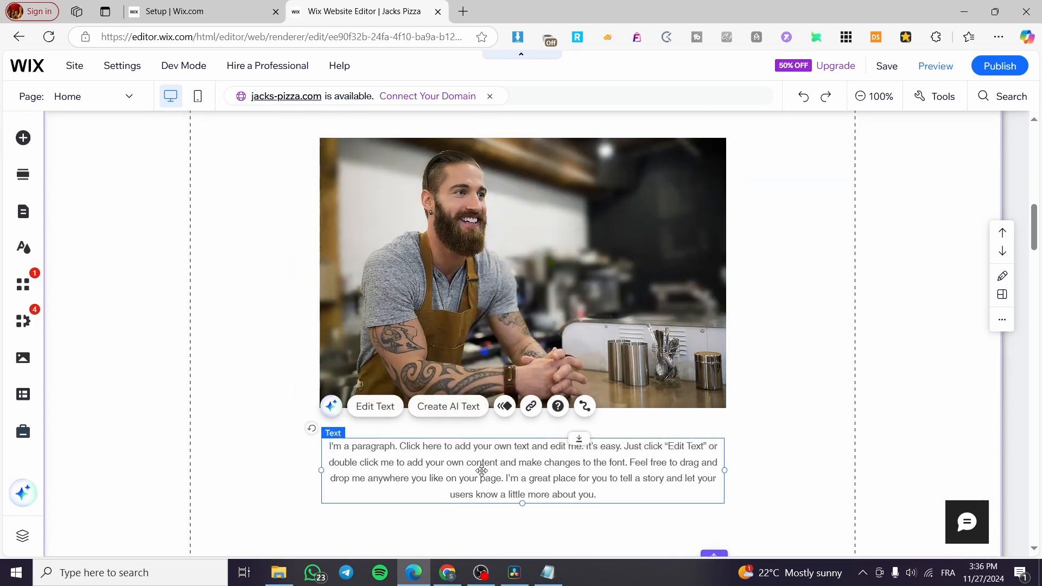
pyautogui.scroll(-4, 463, 455)
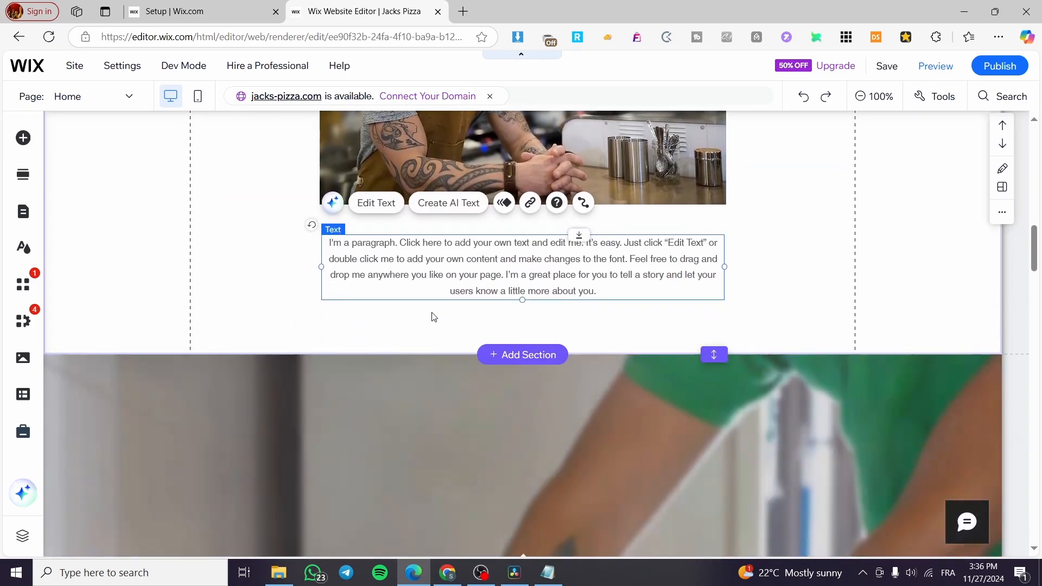
pyautogui.scroll(6, 430, 316)
# Group the "The Passion for Pizza" heading, the photo and the paragraph in the Our Story section
pyautogui.click(507, 214)
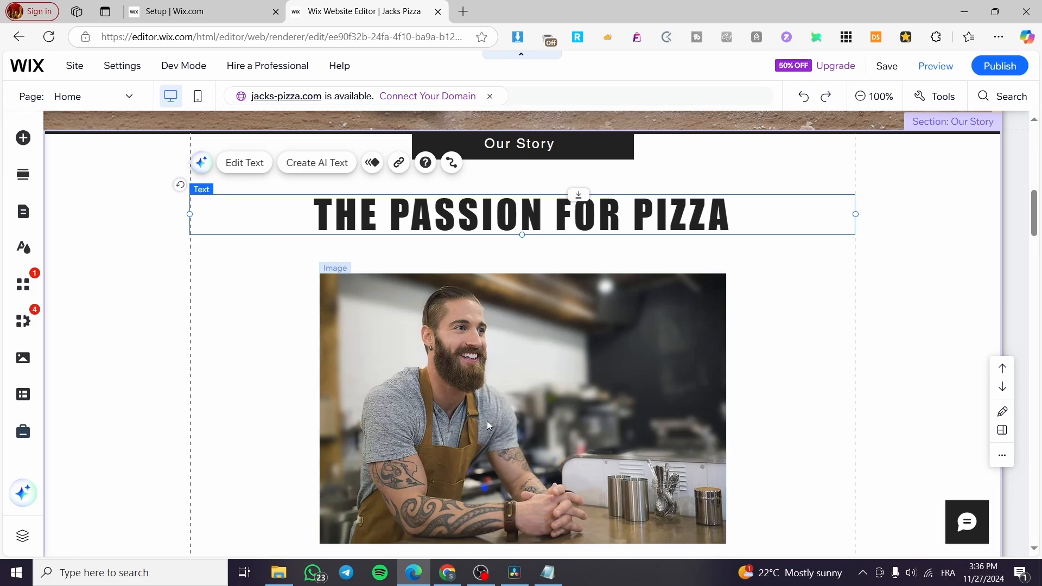
pyautogui.keyDown('shift'); pyautogui.click(487, 421); pyautogui.keyUp('shift')
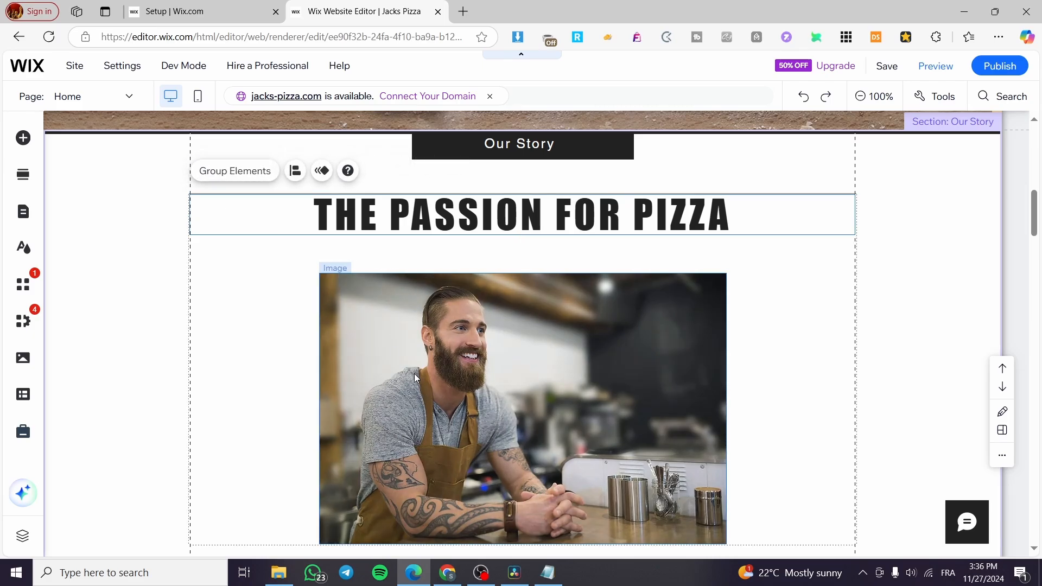
pyautogui.scroll(-4, 421, 354)
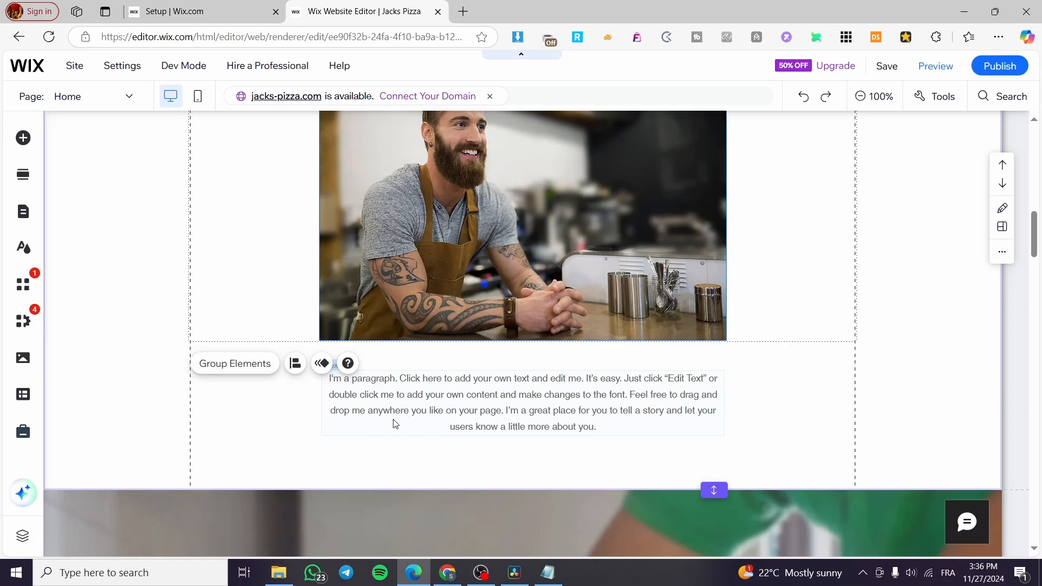
pyautogui.click(537, 420)
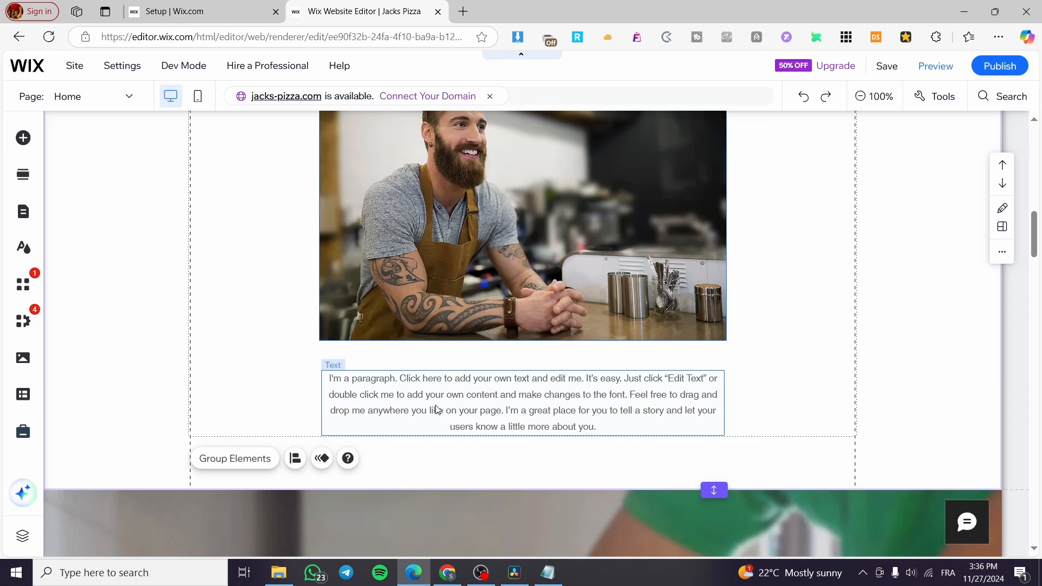
pyautogui.scroll(6, 431, 401)
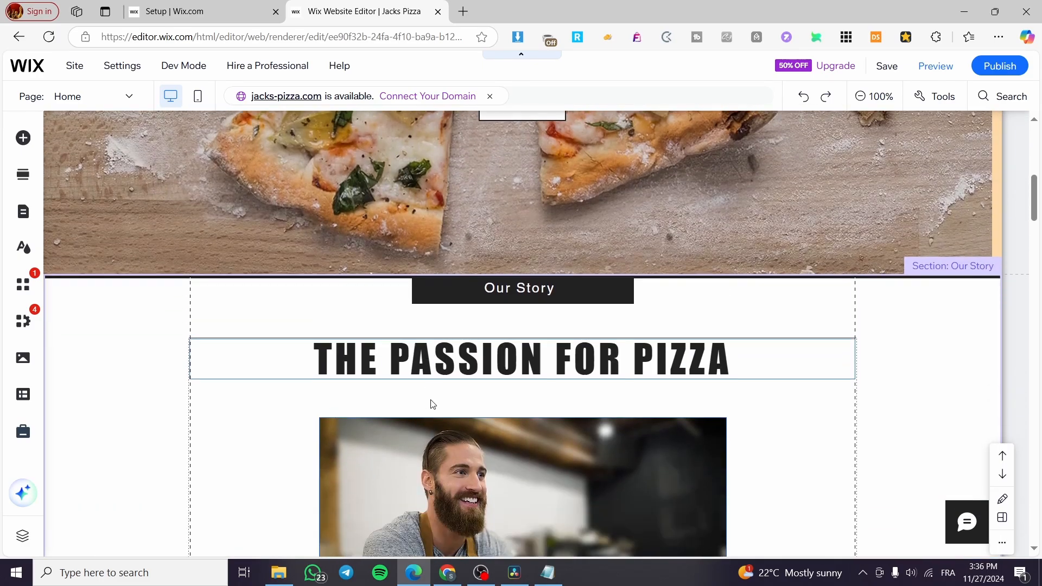
pyautogui.scroll(-5, 445, 380)
pyautogui.scroll(-2, 458, 355)
pyautogui.click(229, 461)
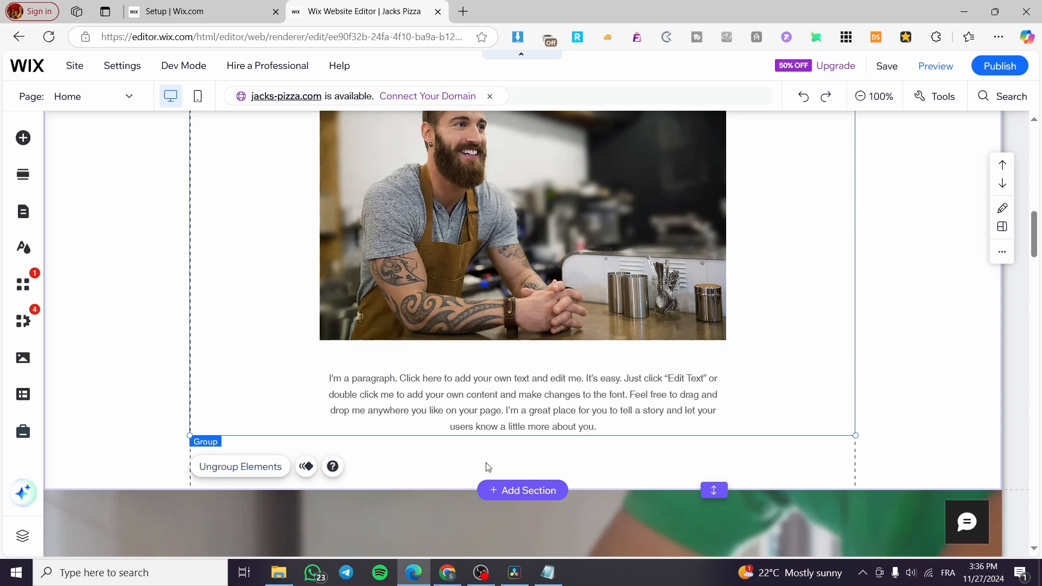
pyautogui.click(349, 440)
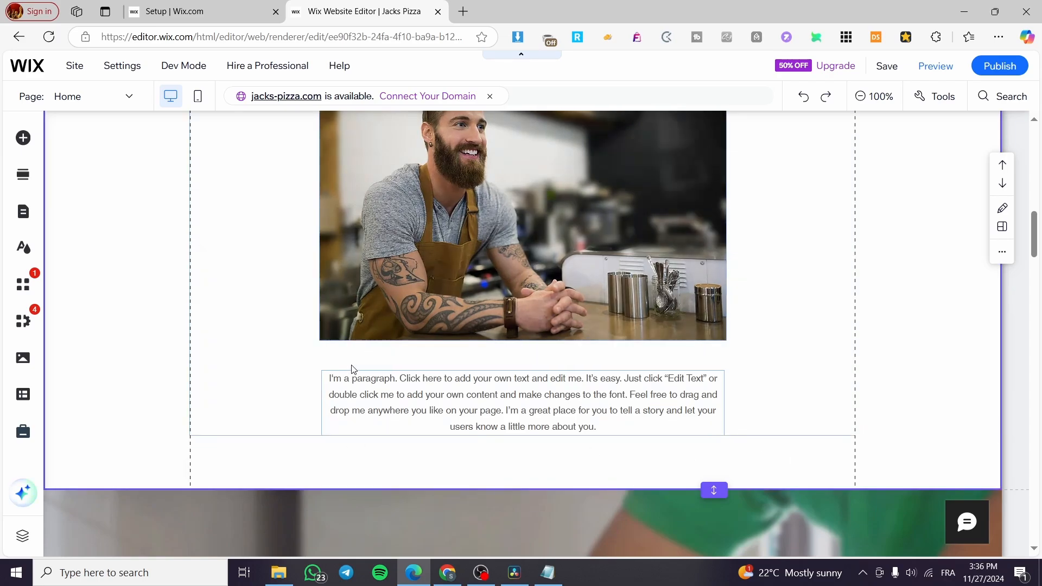
pyautogui.scroll(6, 354, 369)
pyautogui.scroll(8, 355, 375)
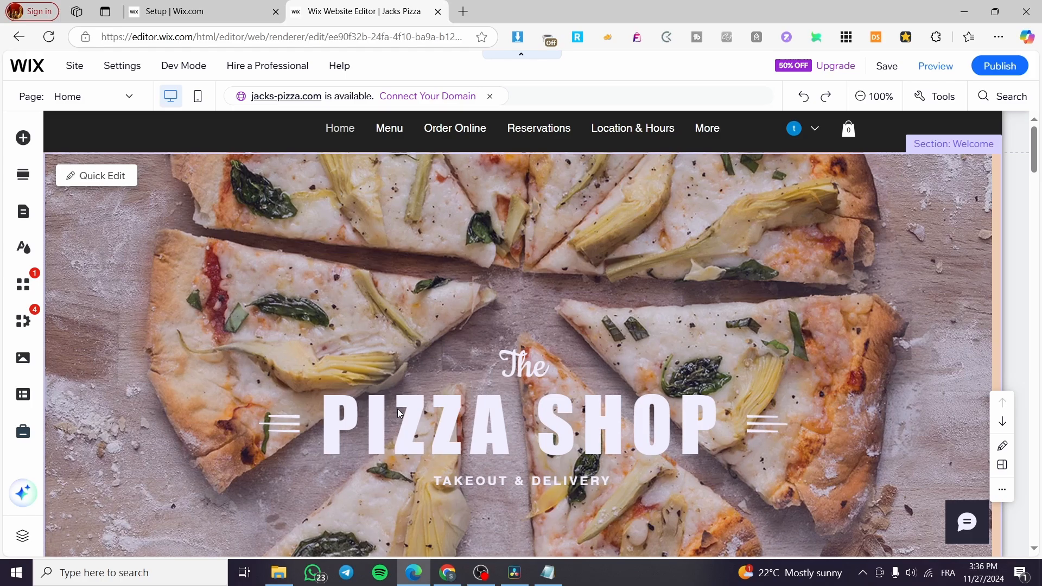
pyautogui.scroll(-8, 398, 409)
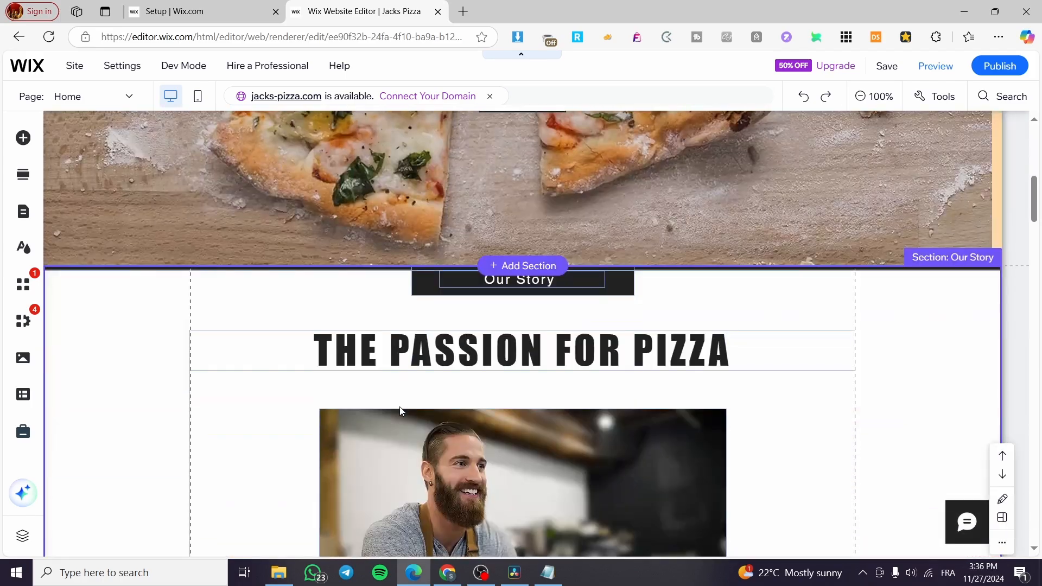
# Examine the home page between the Our Story section and the Fresh Eats banner, including the banner's diamond shape
pyautogui.scroll(-12, 671, 420)
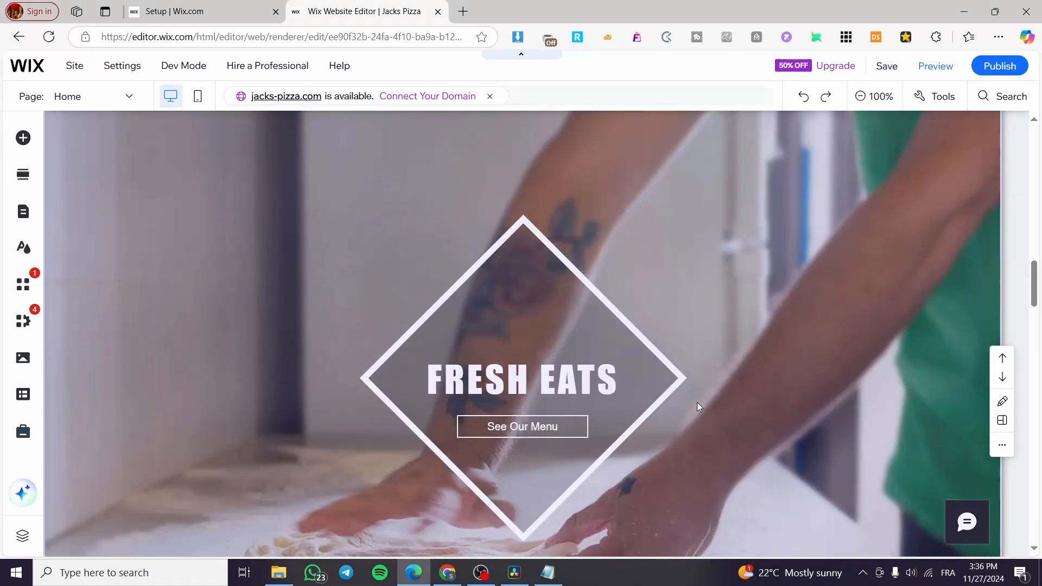
pyautogui.scroll(6, 697, 402)
pyautogui.scroll(7, 617, 384)
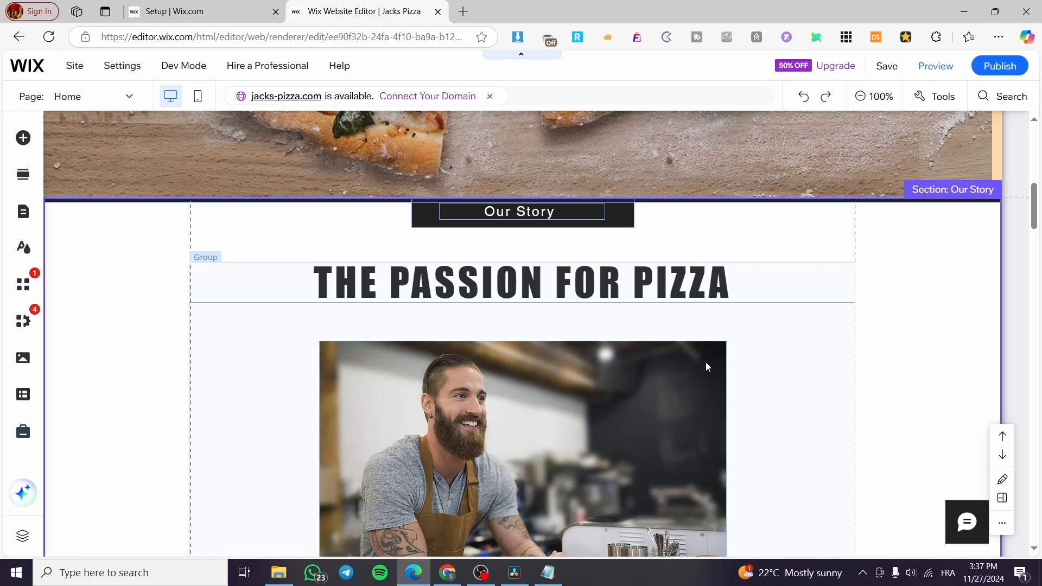
pyautogui.scroll(3, 706, 367)
pyautogui.scroll(-4, 732, 360)
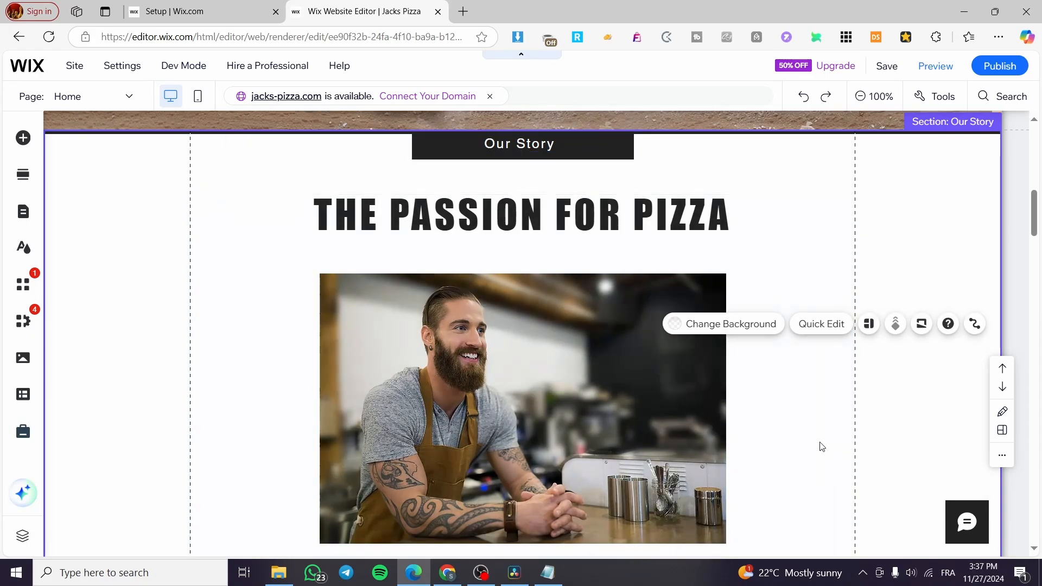
pyautogui.scroll(-7, 489, 410)
pyautogui.scroll(-6, 454, 385)
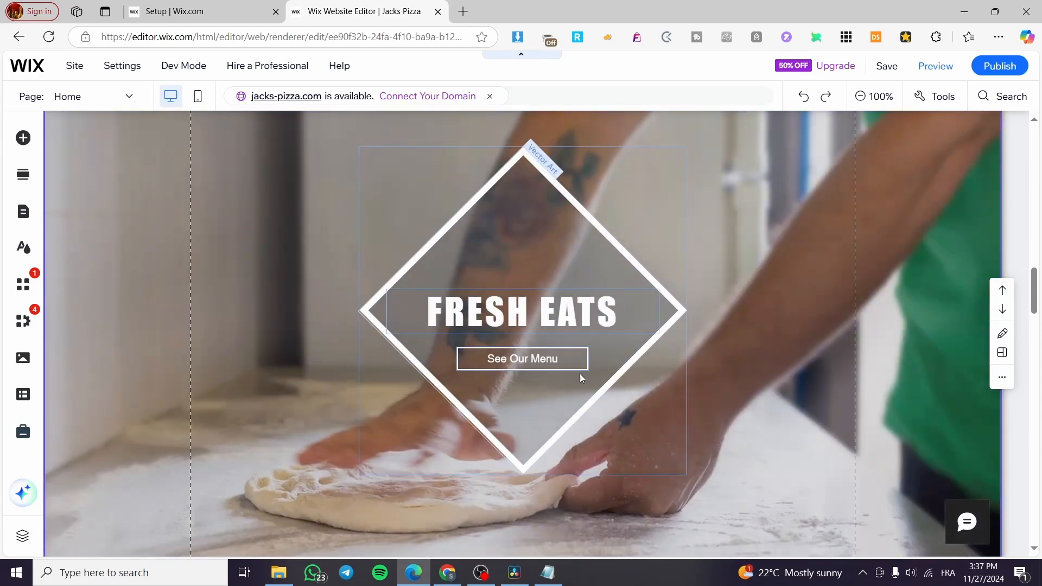
pyautogui.click(522, 231)
pyautogui.scroll(13, 547, 234)
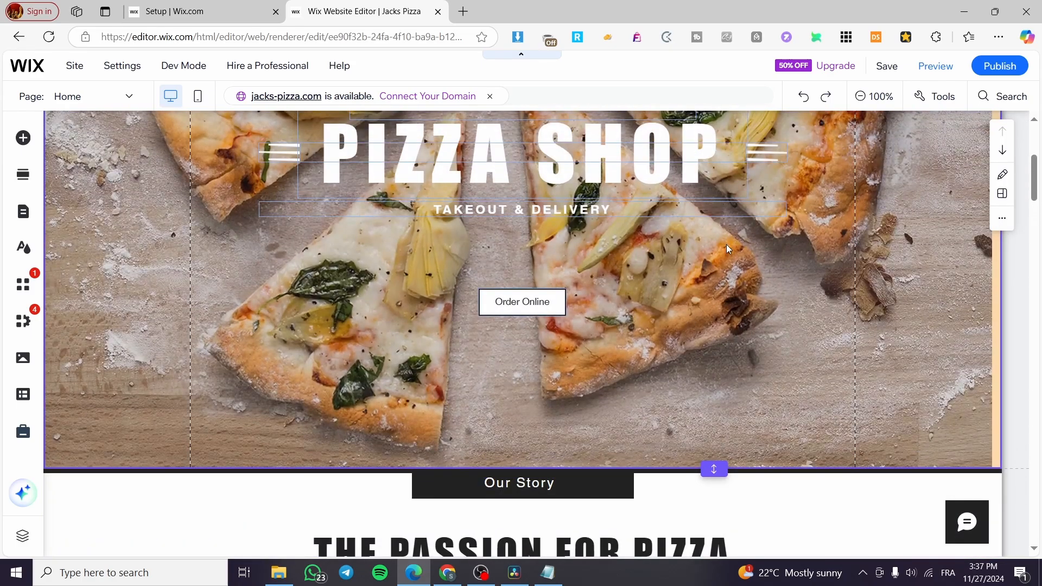
# Check the background scroll effects offered for the Welcome section, and close the list without changing the effect
pyautogui.scroll(5, 487, 354)
pyautogui.click(305, 227)
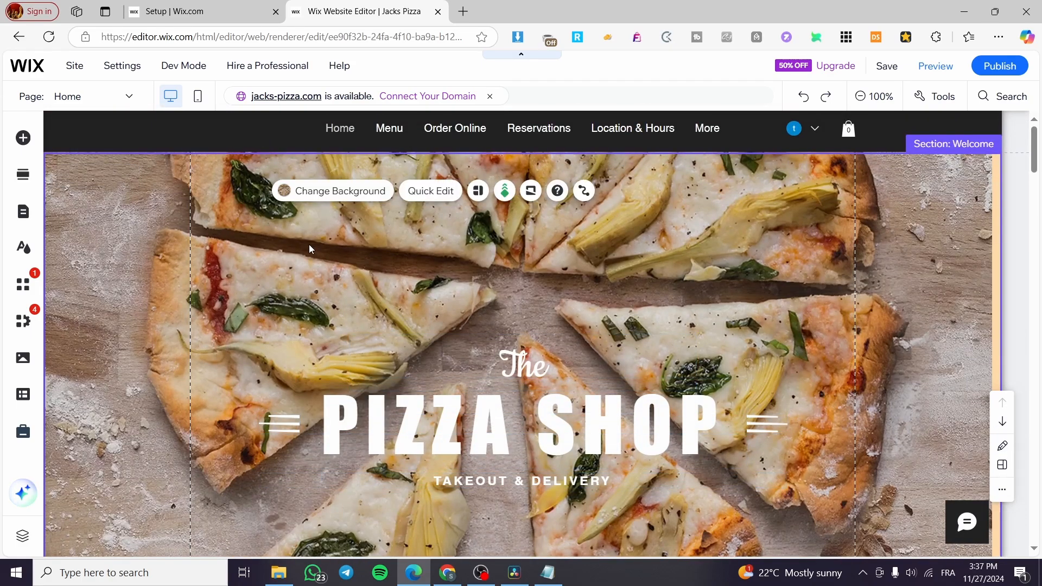
pyautogui.click(505, 191)
pyautogui.click(505, 191)
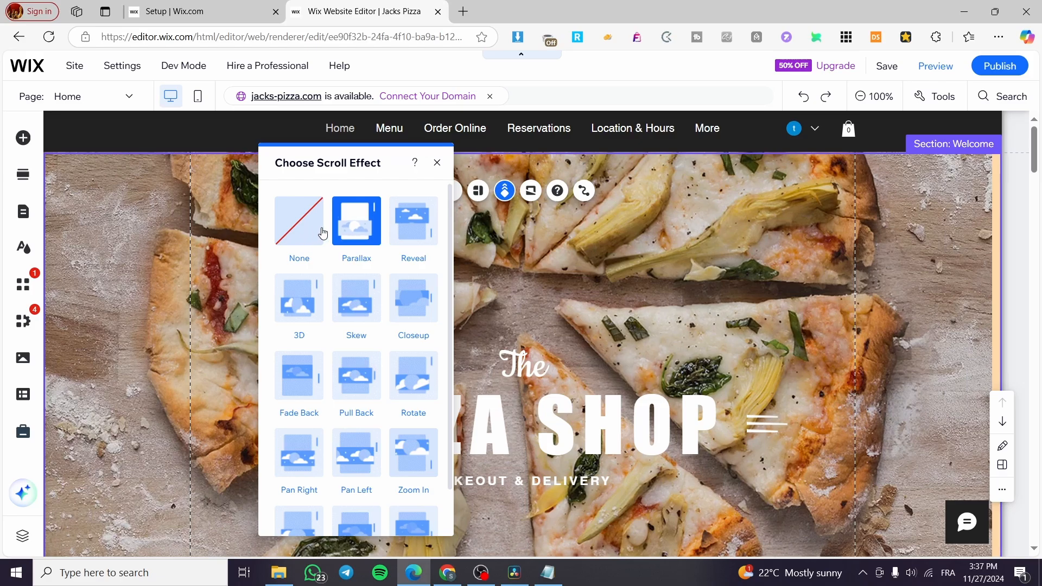
pyautogui.click(437, 163)
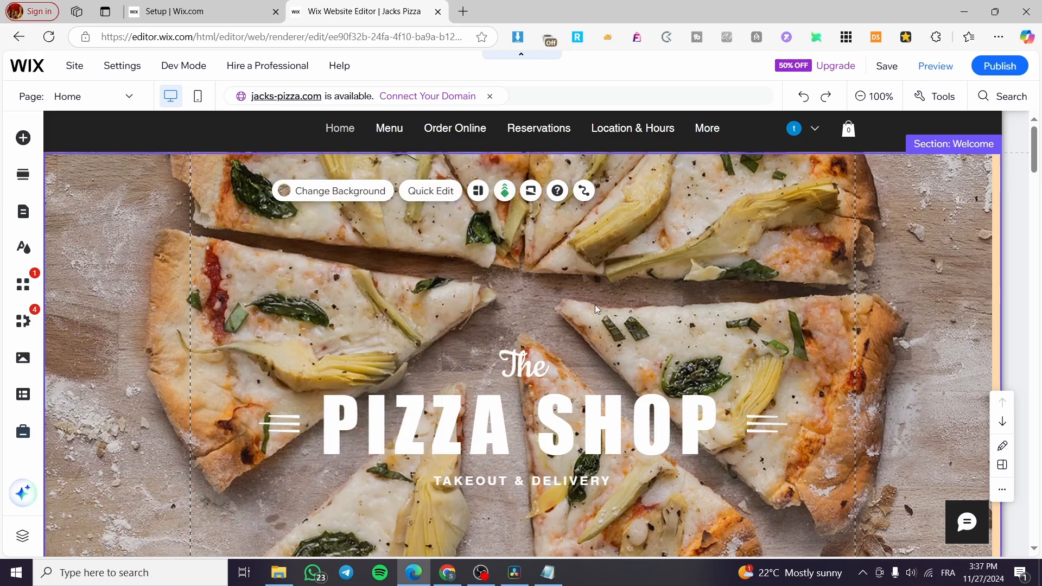
# Set the background scroll effect of the Fresh Eats strip to None
pyautogui.scroll(-10, 597, 307)
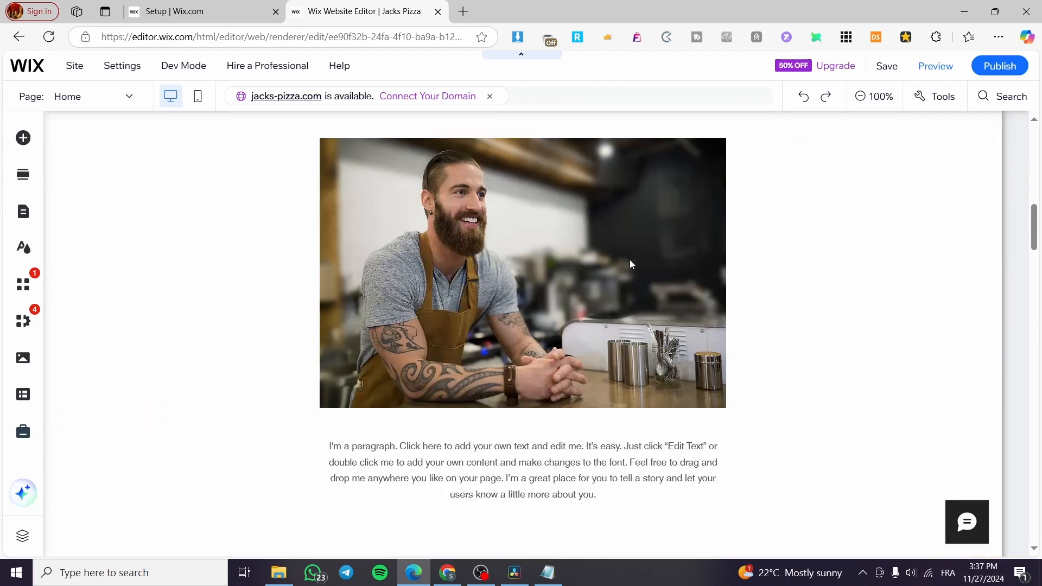
pyautogui.scroll(-8, 633, 304)
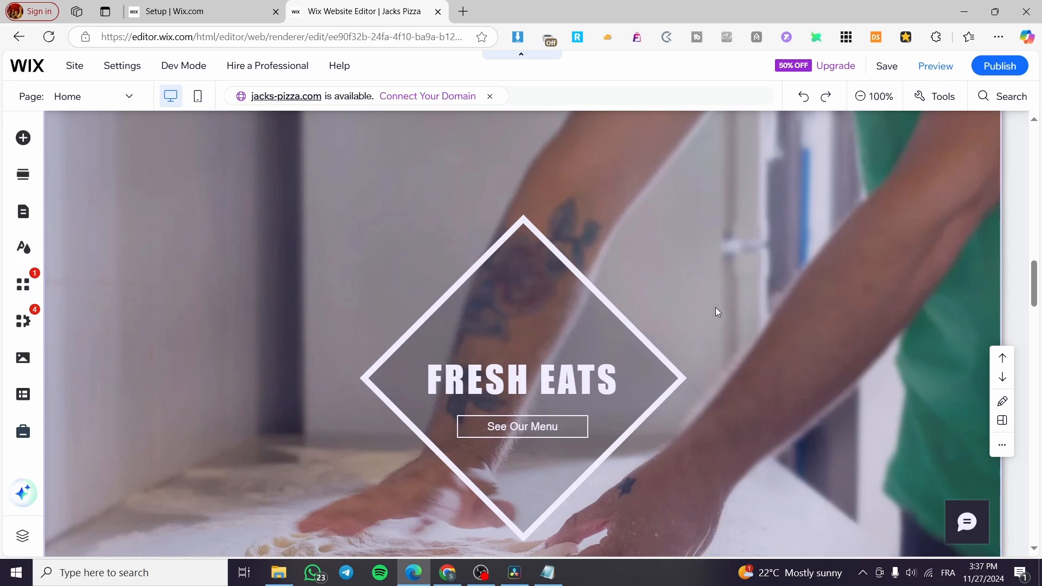
pyautogui.click(605, 298)
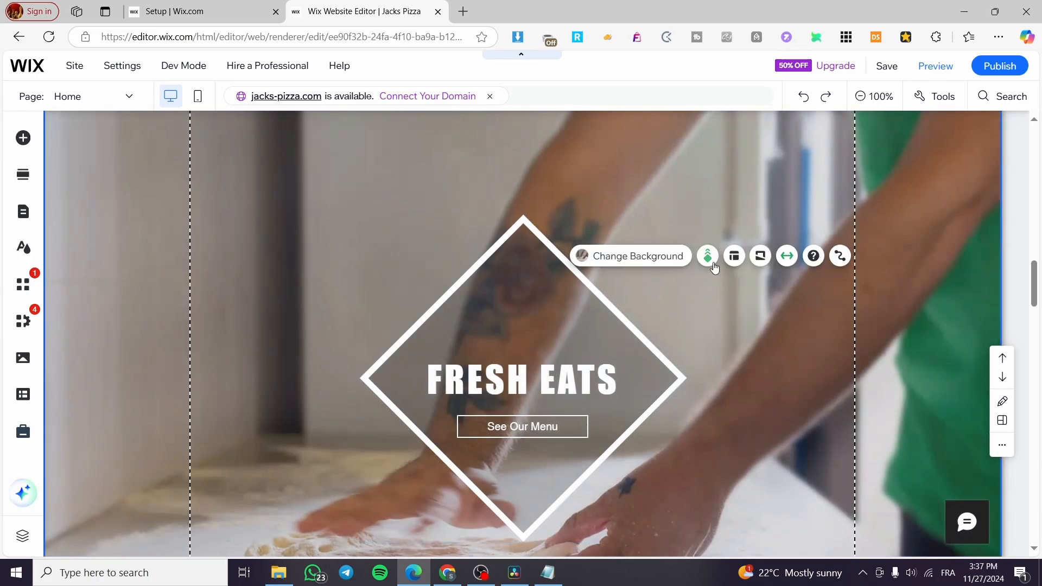
pyautogui.scroll(-4, 512, 372)
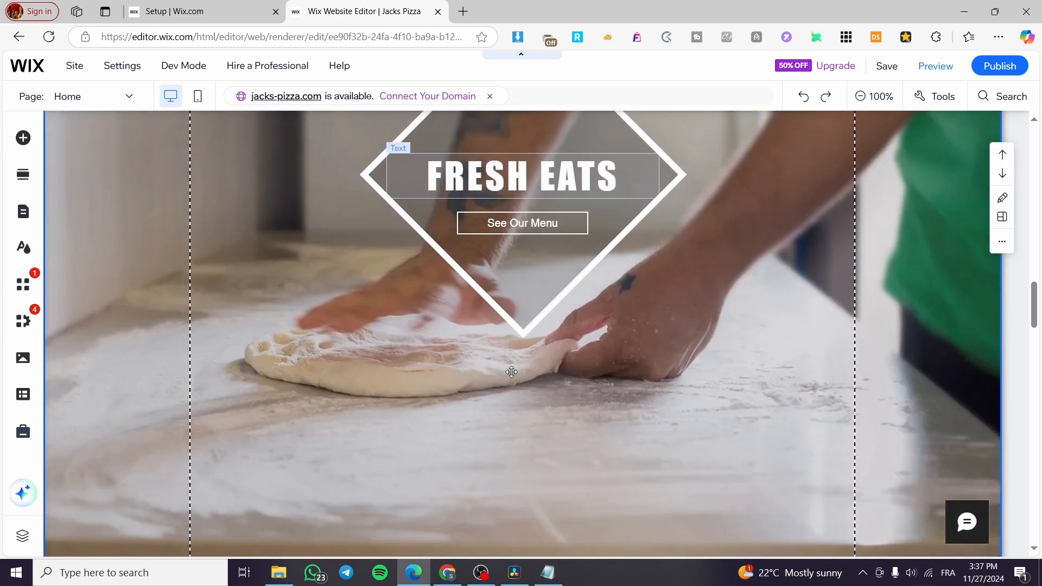
pyautogui.scroll(4, 512, 372)
pyautogui.click(708, 256)
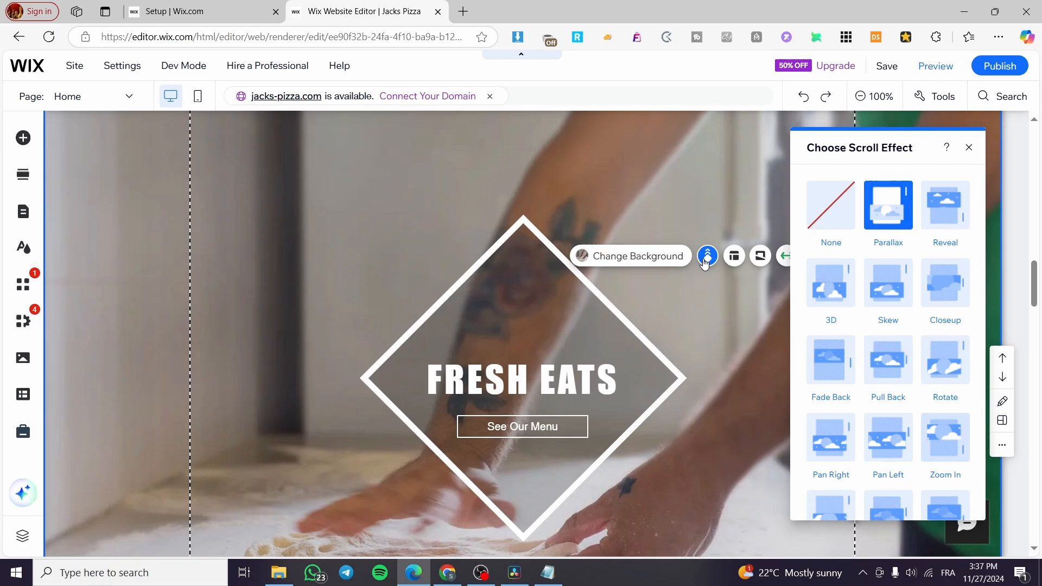
pyautogui.click(849, 217)
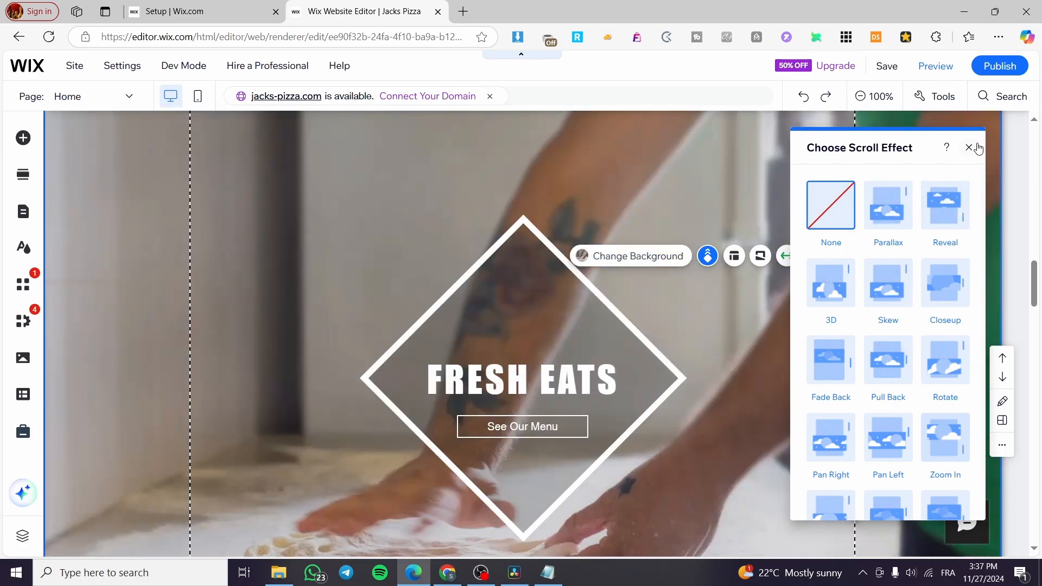
pyautogui.click(968, 148)
# Inspect the diamond shape, the heading and the background of the Fresh Eats strip one by one
pyautogui.click(552, 321)
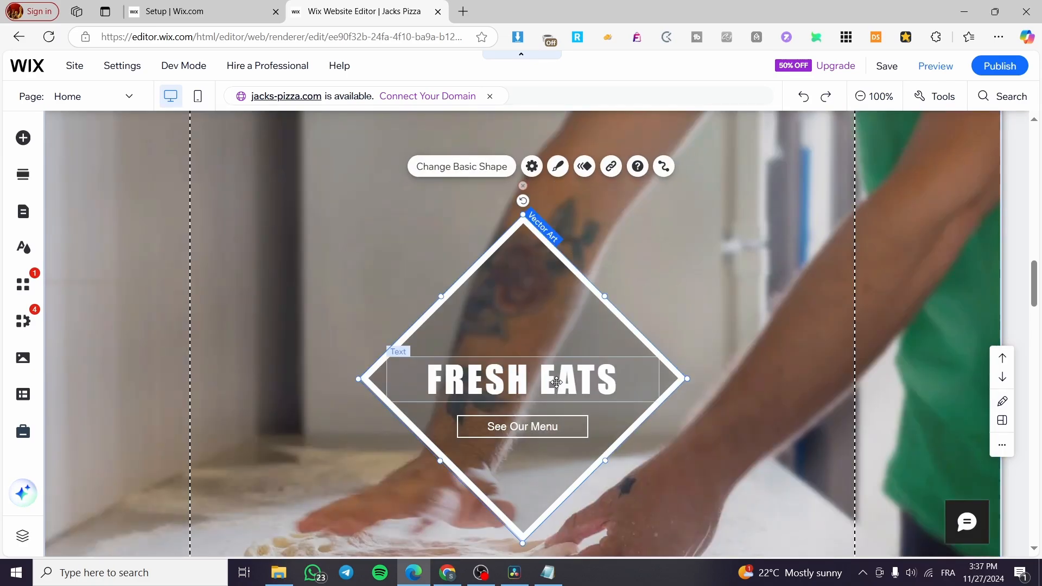
pyautogui.click(556, 382)
pyautogui.click(538, 262)
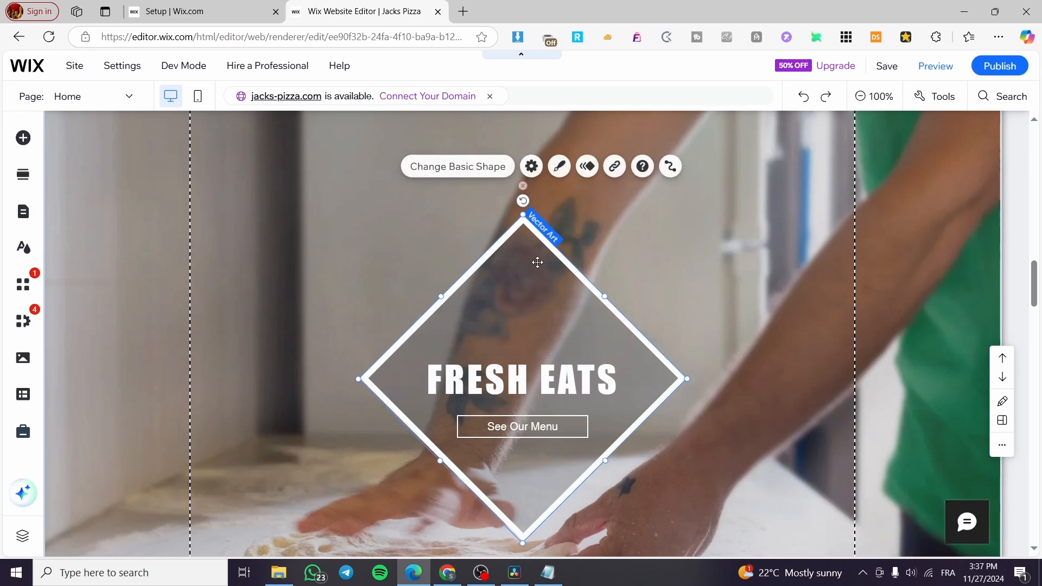
pyautogui.click(659, 246)
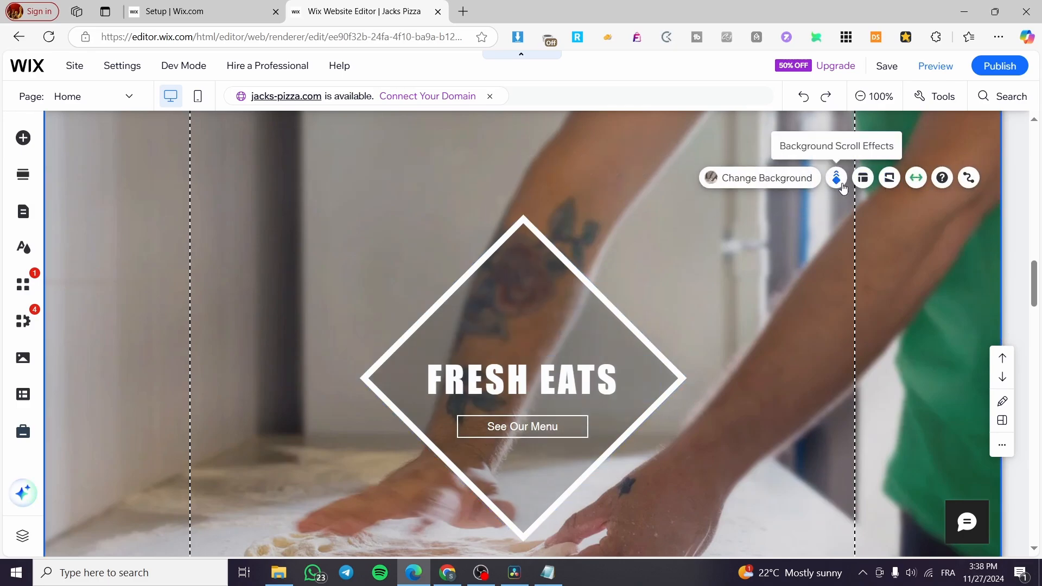
pyautogui.click(554, 236)
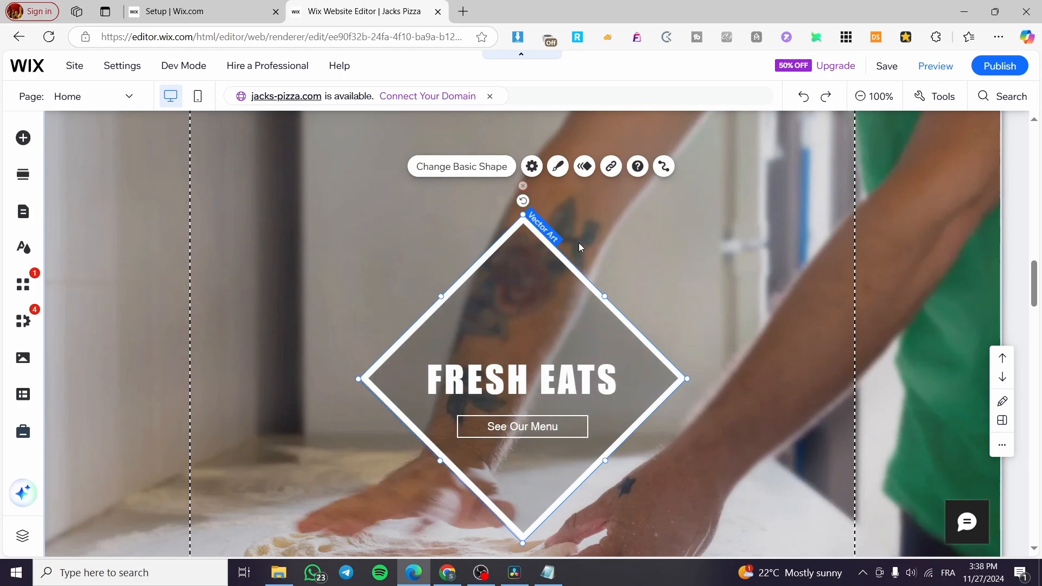
# Examine the Reservations, Instagram feed and FAQ sections, and return to the Welcome section at the page start
pyautogui.scroll(-6, 770, 264)
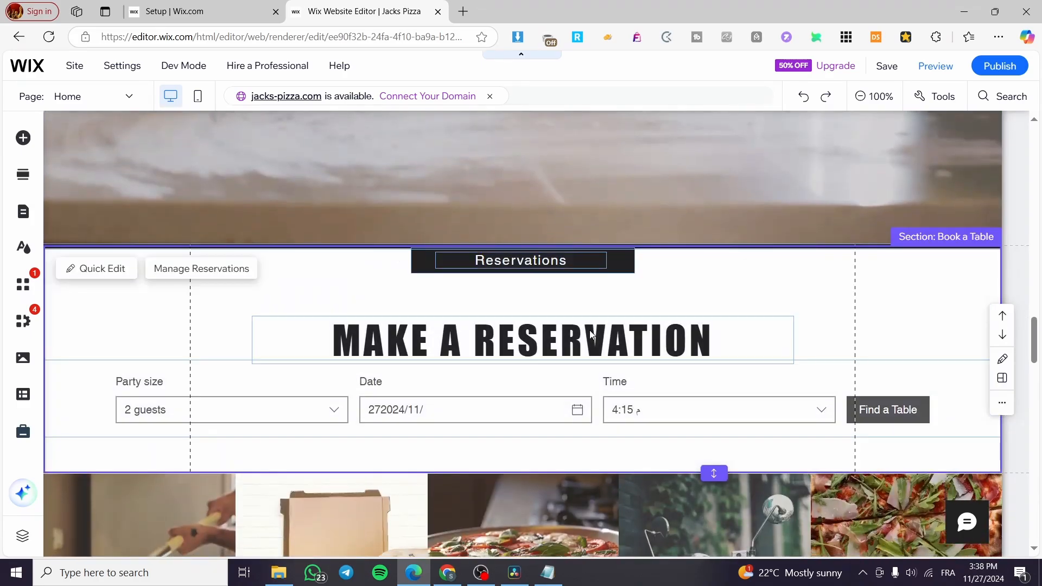
pyautogui.scroll(-3, 643, 324)
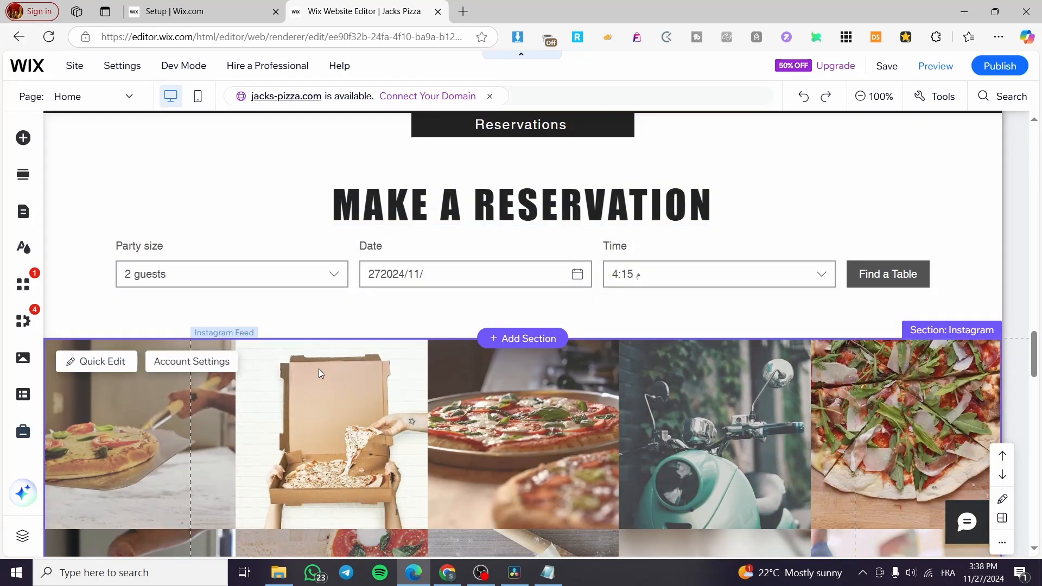
pyautogui.click(319, 369)
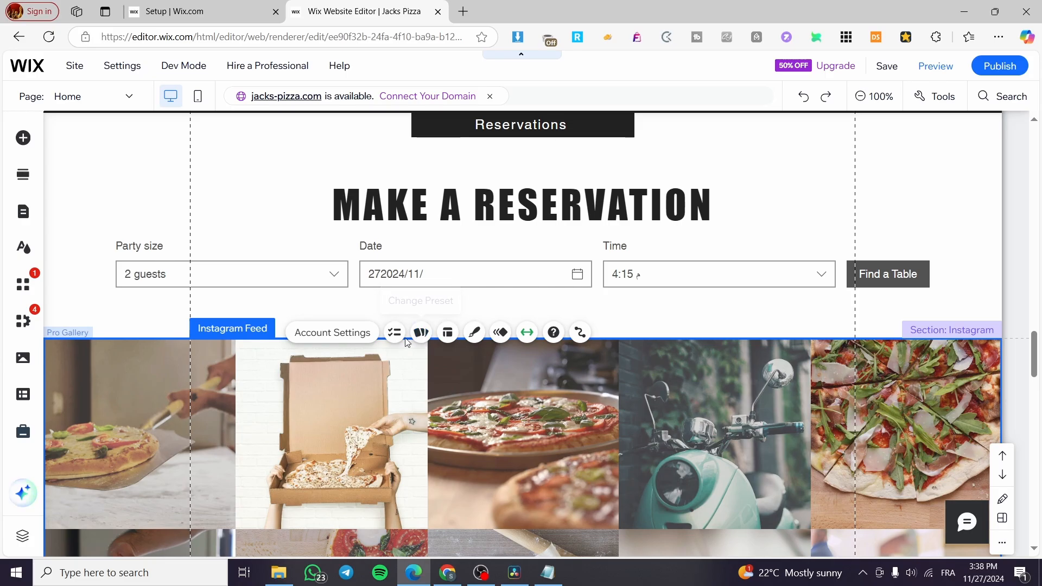
pyautogui.scroll(-8, 522, 298)
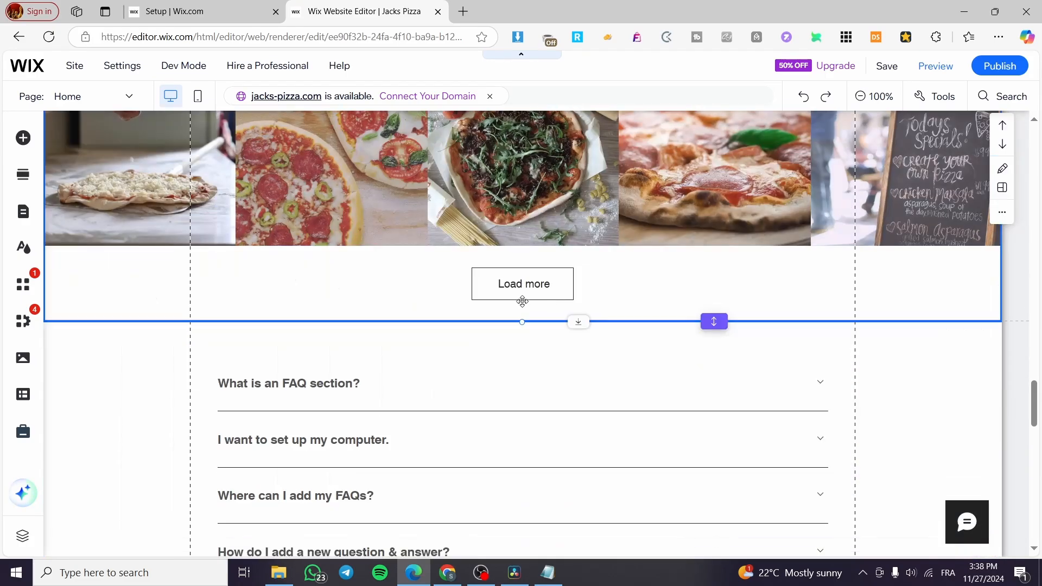
pyautogui.scroll(15, 652, 410)
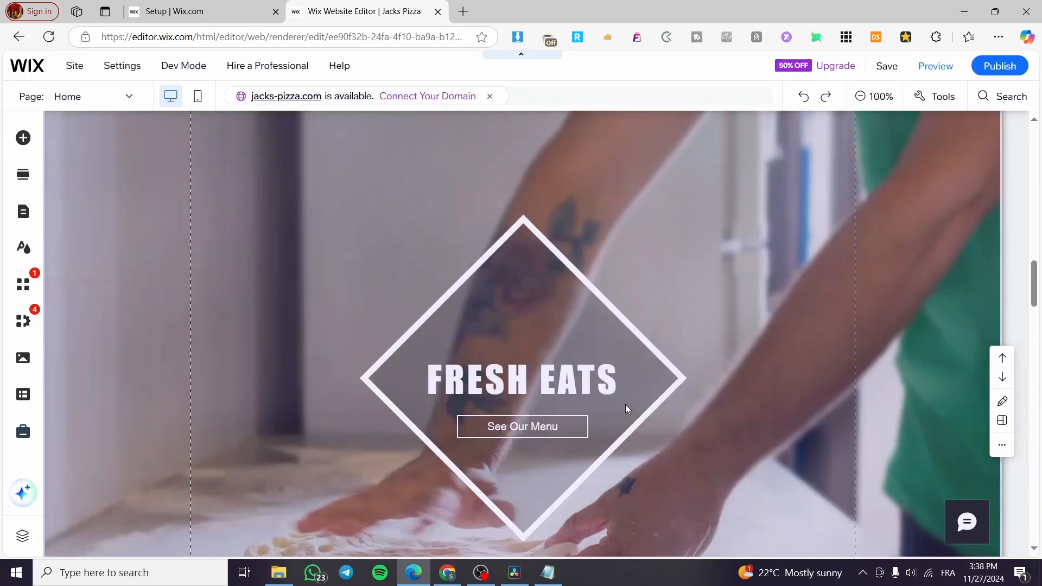
pyautogui.scroll(10, 617, 414)
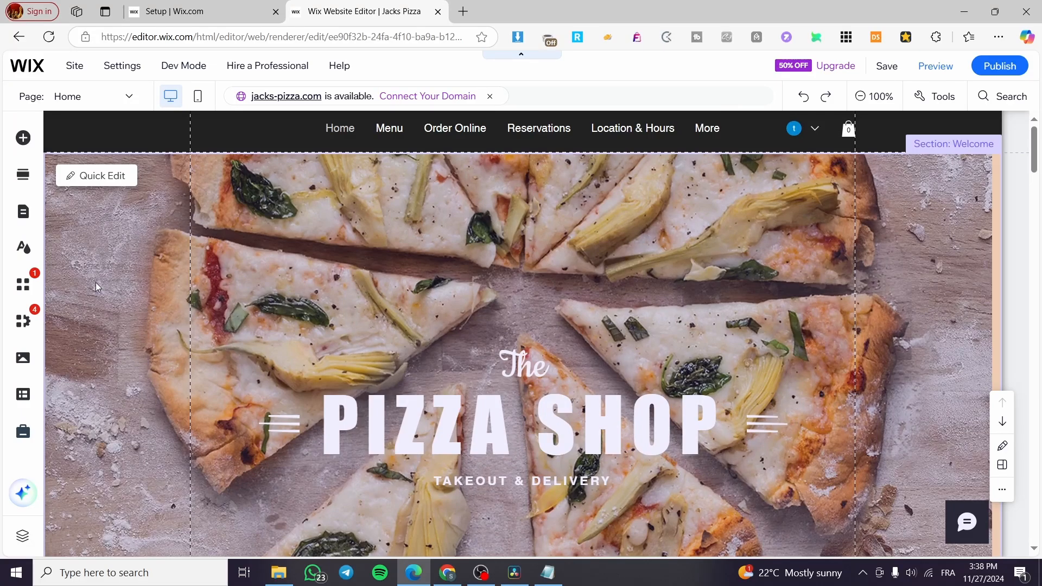
# Open the Site Design settings and switch to the Notepad document listing the web safe fonts
pyautogui.click(24, 250)
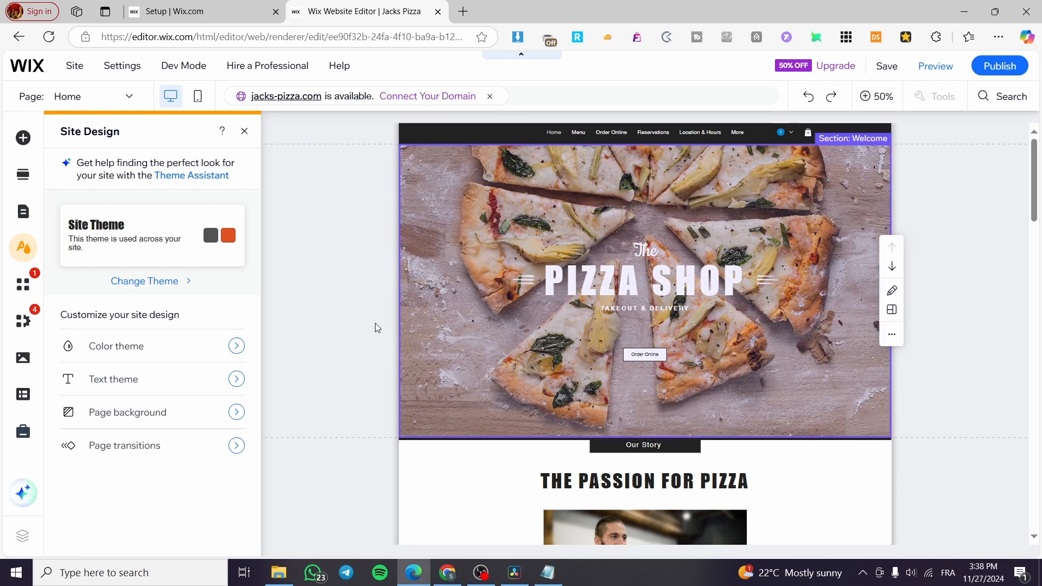
pyautogui.click(556, 573)
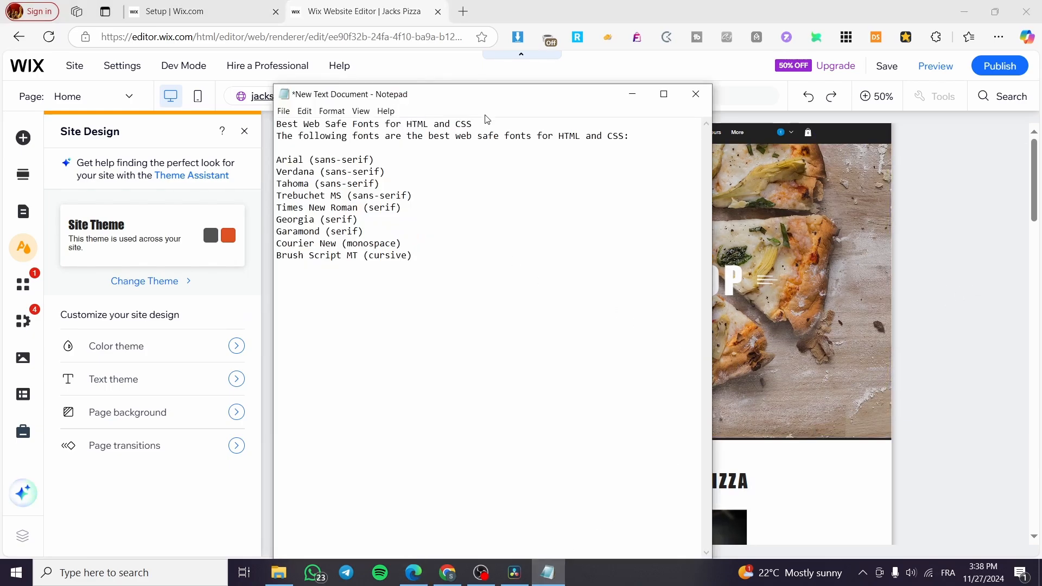
pyautogui.moveTo(487, 98); pyautogui.dragTo(532, 108)
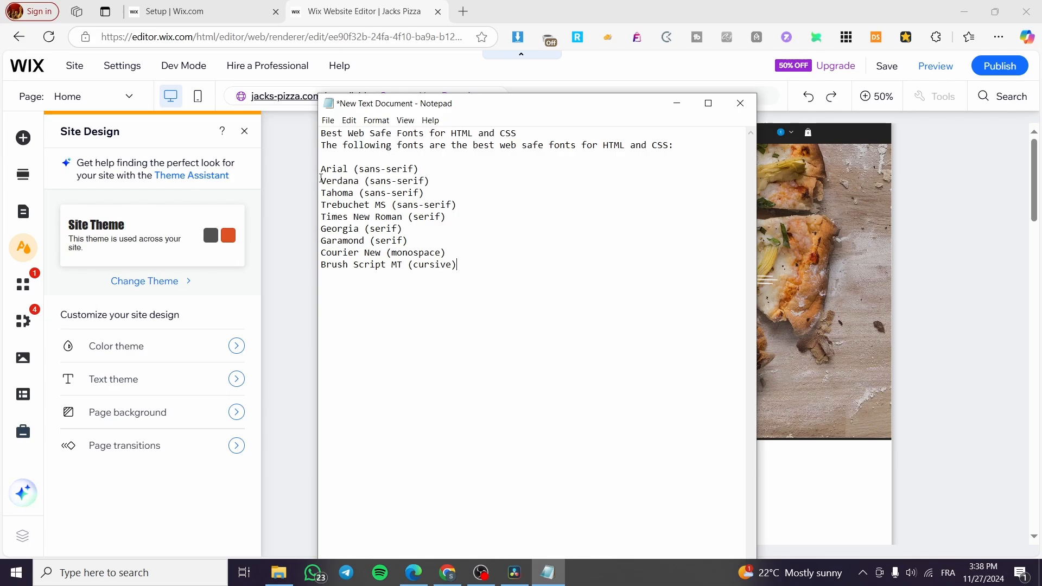
# Go through the web safe fonts in Notepad, highlighting Arial and the whole font list, and minimise the document
pyautogui.moveTo(322, 169)
pyautogui.mouseDown()
pyautogui.moveTo(429, 266)
pyautogui.moveTo(479, 296)
pyautogui.moveTo(325, 194)
pyautogui.moveTo(321, 169)
pyautogui.mouseUp()
pyautogui.click(427, 367)
pyautogui.click(393, 326)
pyautogui.moveTo(328, 169); pyautogui.dragTo(353, 167)
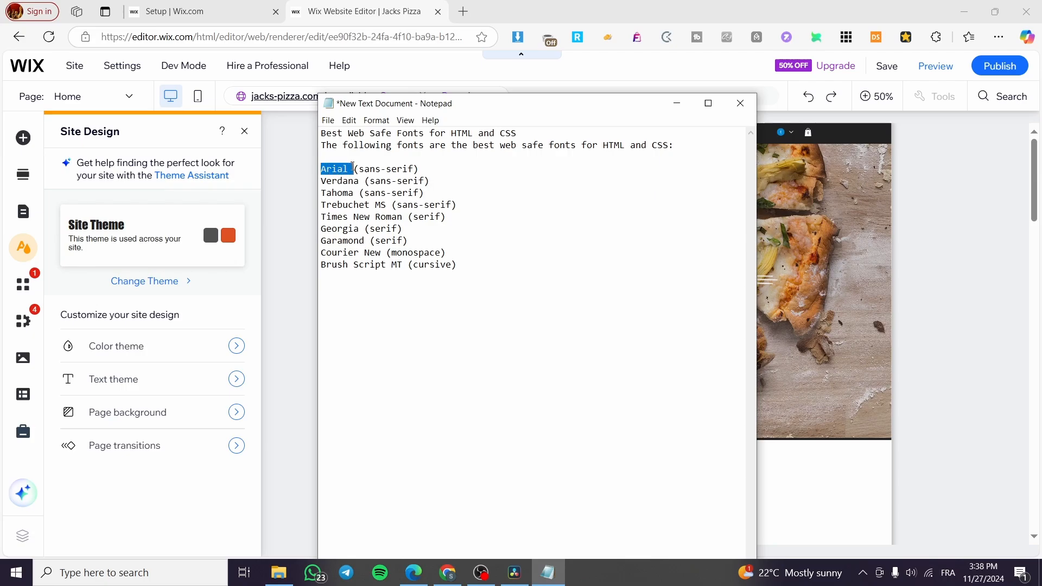
pyautogui.click(460, 168)
pyautogui.moveTo(466, 260)
pyautogui.mouseDown()
pyautogui.moveTo(372, 217)
pyautogui.moveTo(328, 169)
pyautogui.mouseUp()
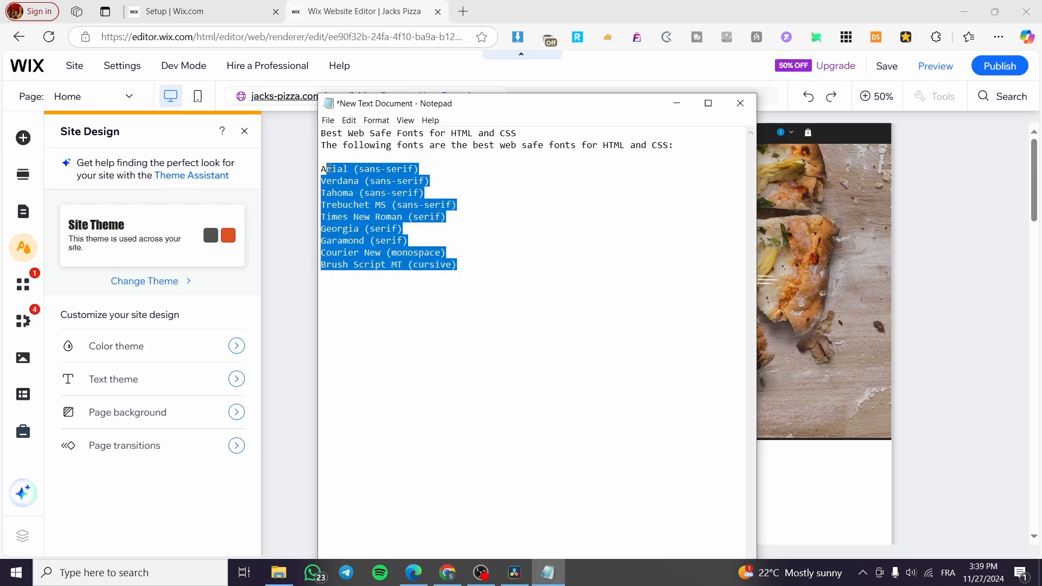
pyautogui.click(676, 108)
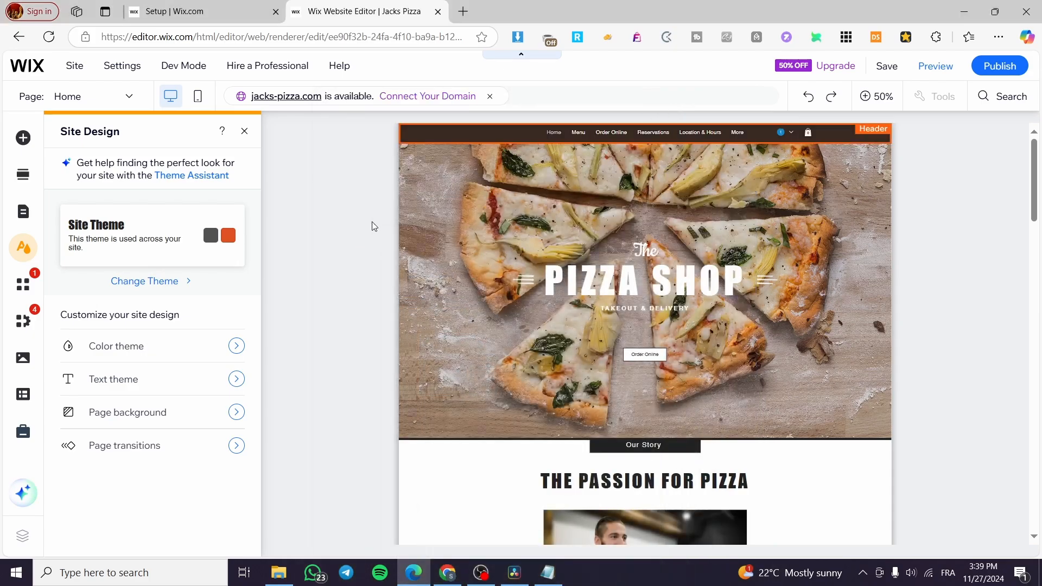
# Set the heading font of the site's text theme to Arial
pyautogui.click(27, 250)
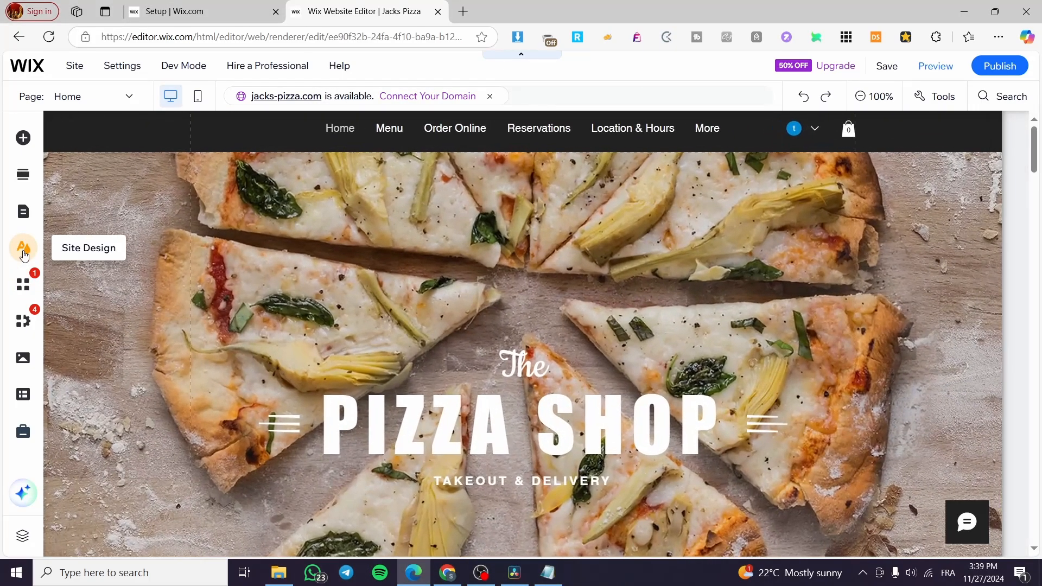
pyautogui.click(24, 254)
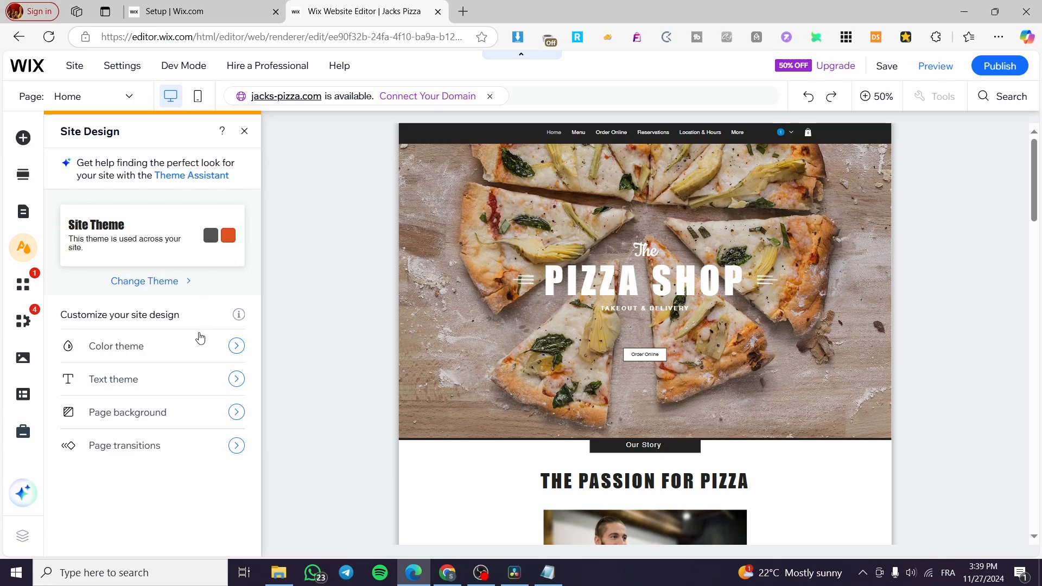
pyautogui.click(196, 386)
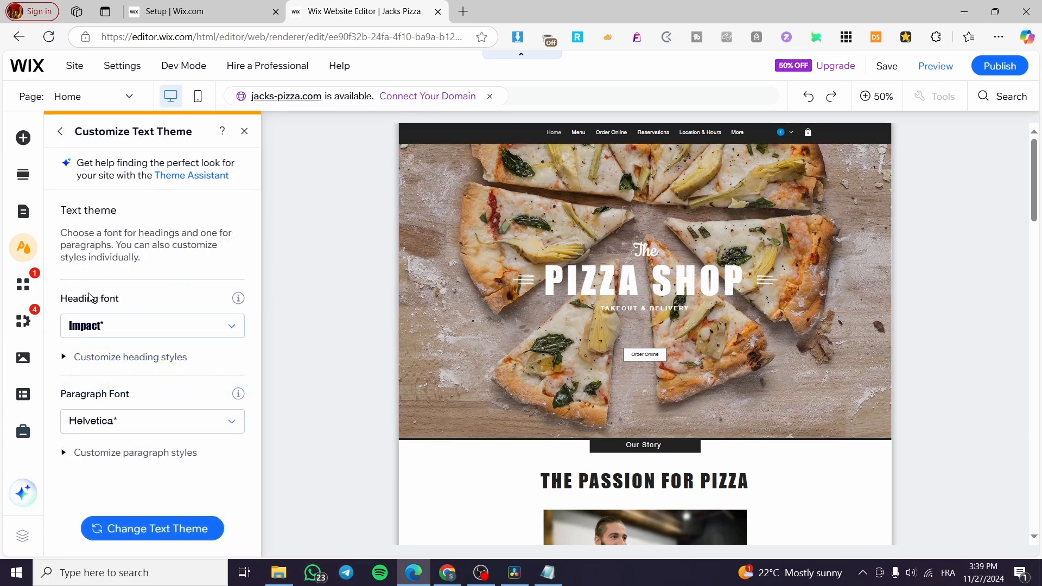
pyautogui.click(187, 328)
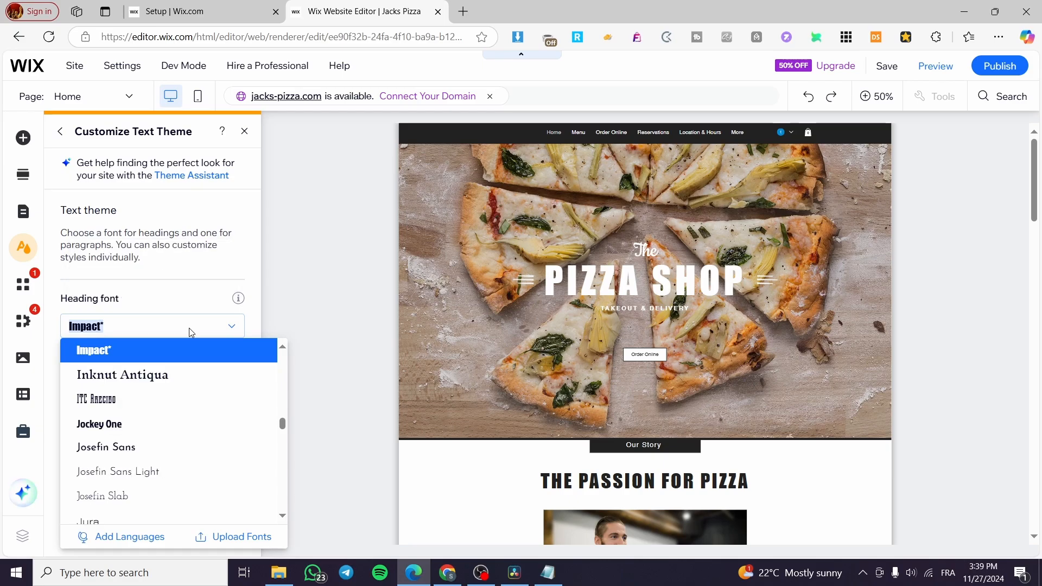
pyautogui.scroll(-5, 212, 406)
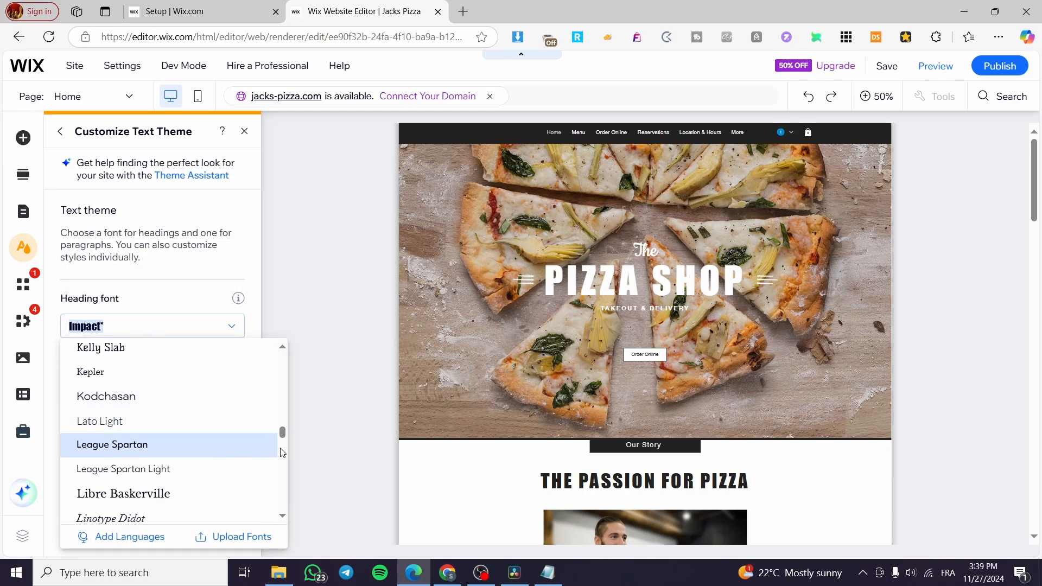
pyautogui.moveTo(283, 434); pyautogui.dragTo(284, 346)
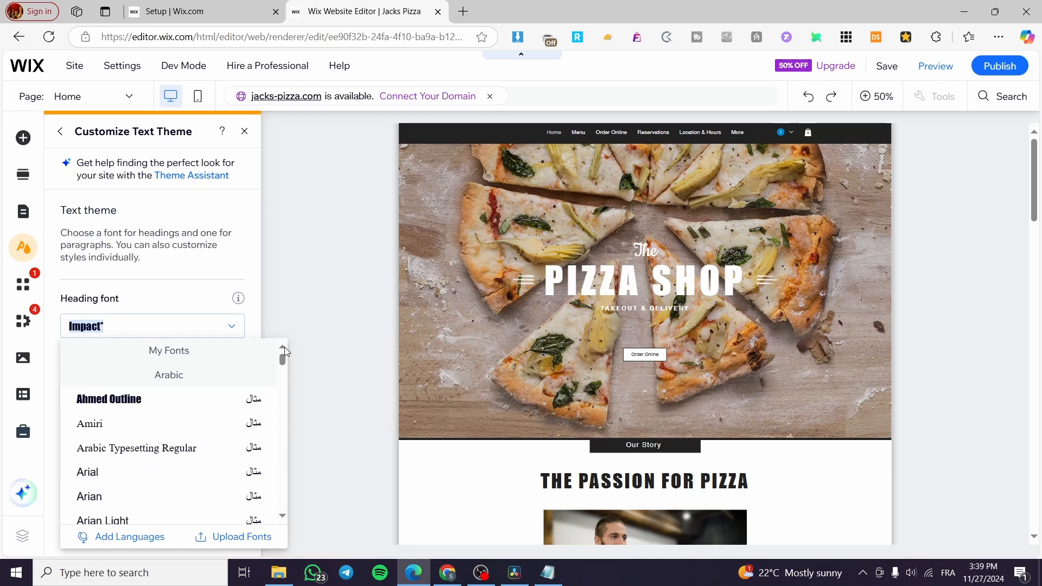
pyautogui.scroll(-1, 217, 446)
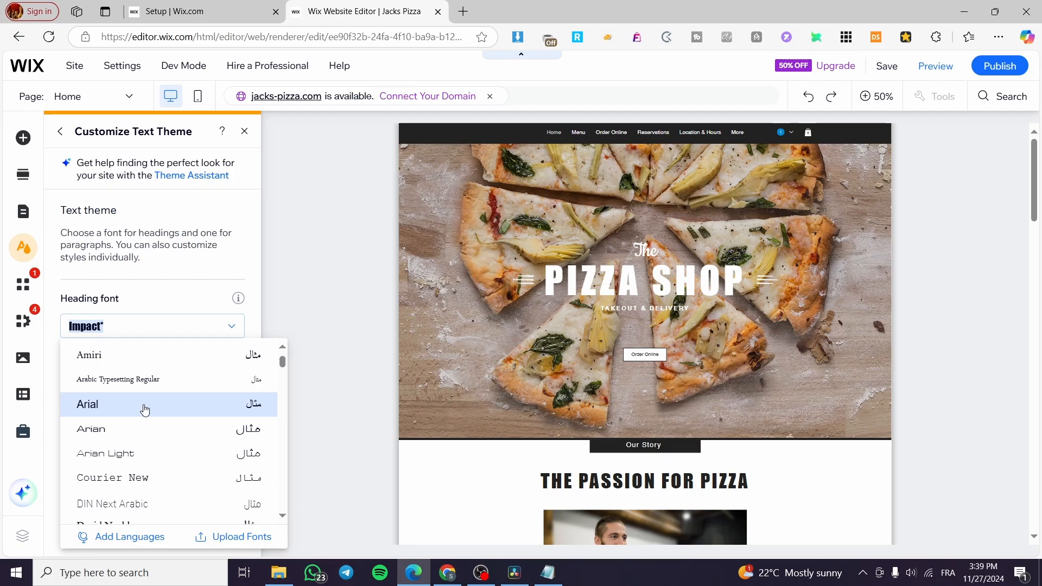
pyautogui.click(144, 406)
# Check the web safe fonts listed in the Notepad document while choosing a paragraph font, and return to the Wix editor
pyautogui.click(547, 573)
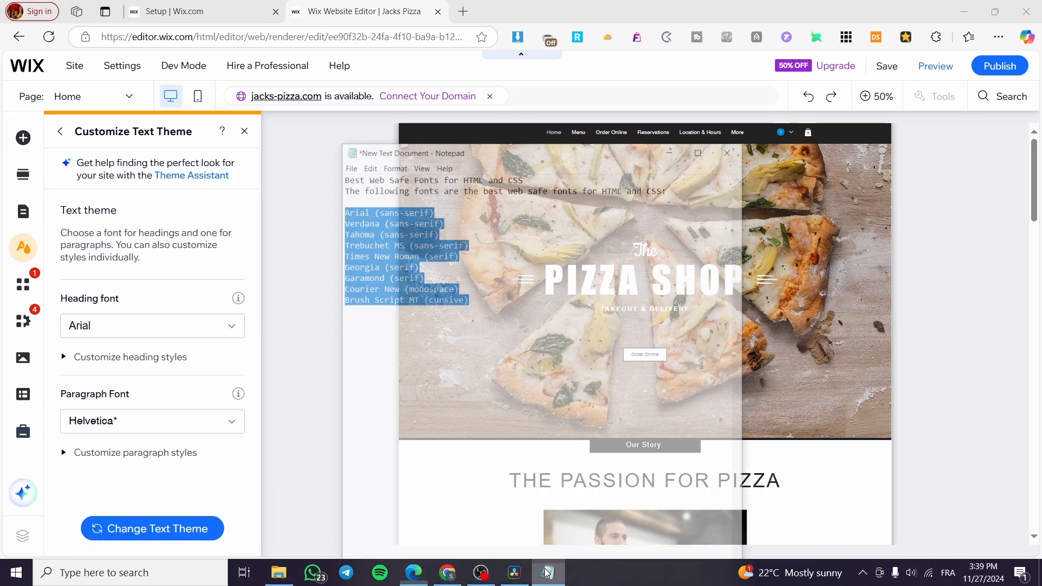
pyautogui.click(547, 573)
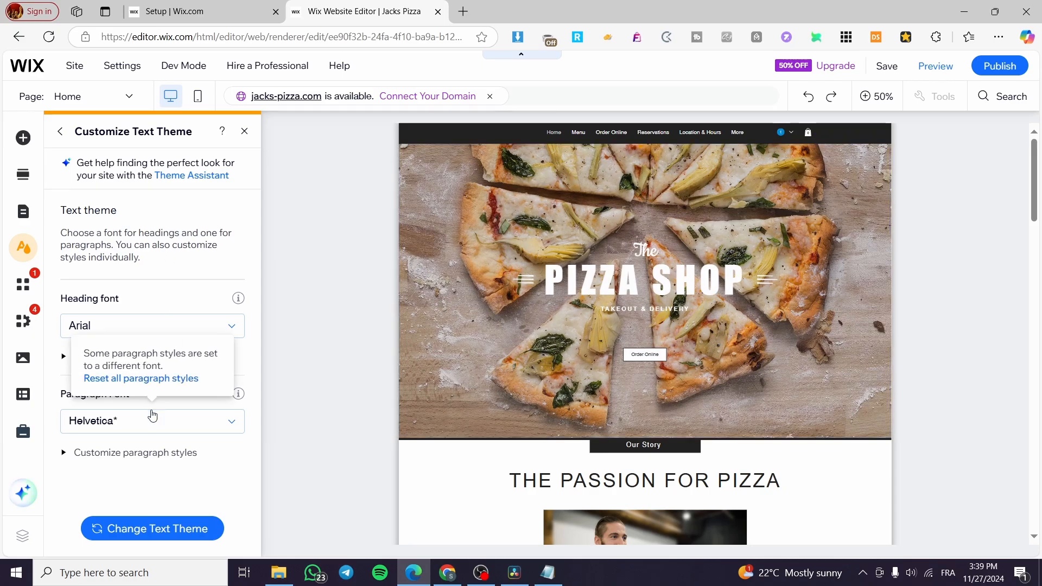
pyautogui.click(138, 422)
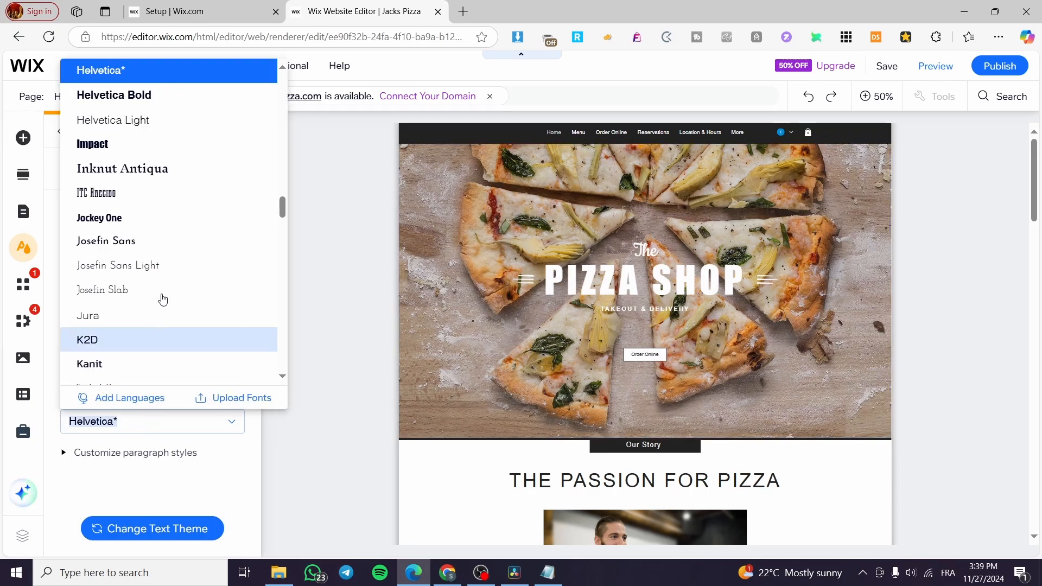
pyautogui.click(548, 573)
pyautogui.click(384, 265)
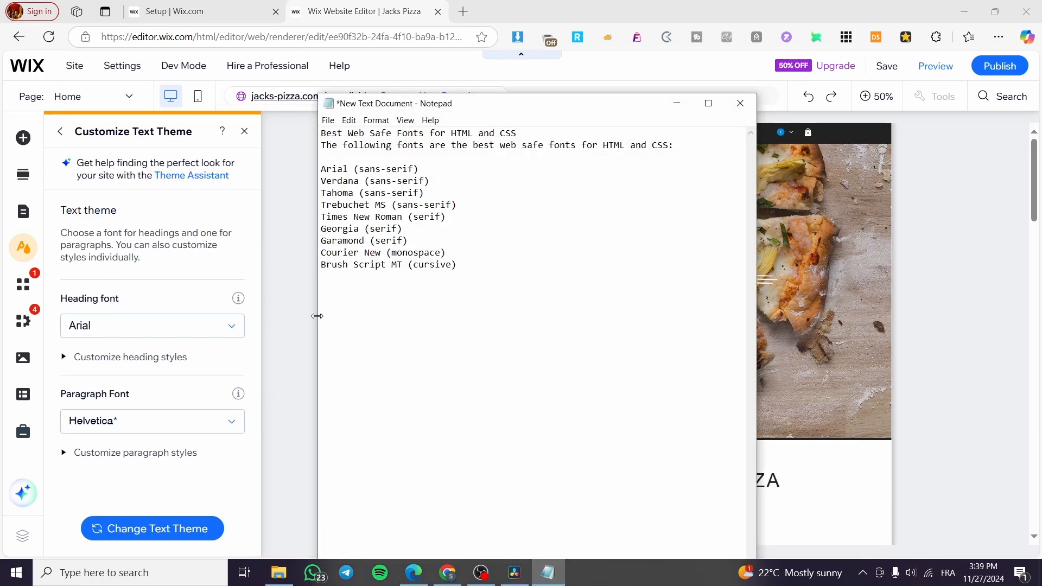
pyautogui.click(414, 572)
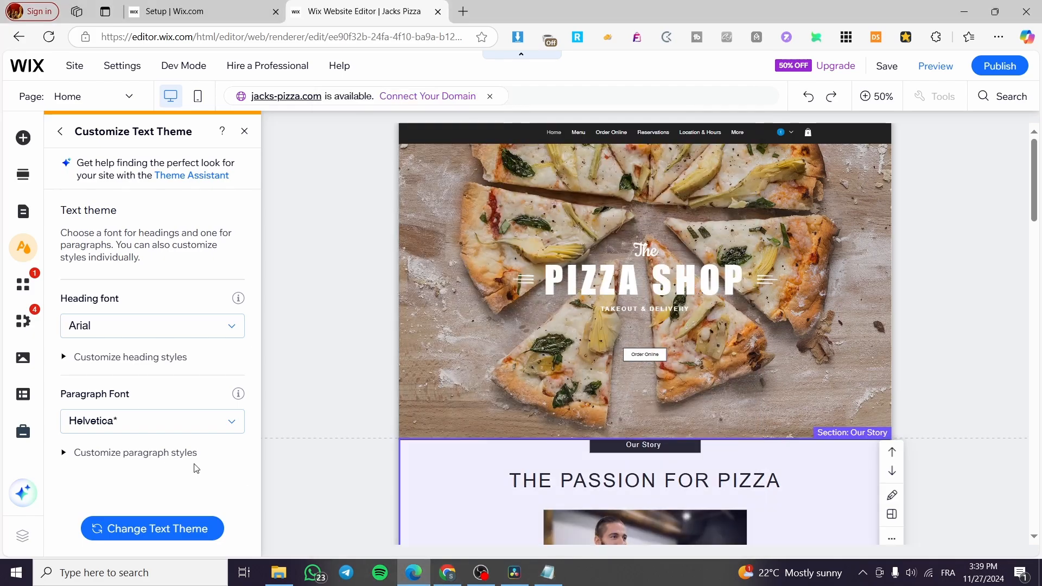
# Browse the fonts offered for the text theme's paragraphs and close the text theme settings
pyautogui.click(163, 421)
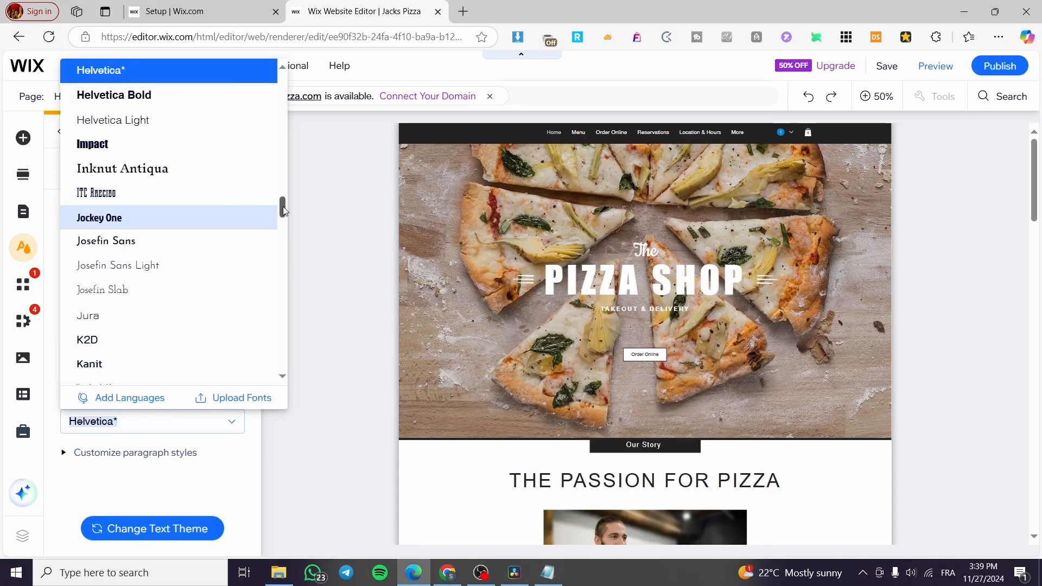
pyautogui.moveTo(283, 211)
pyautogui.mouseDown()
pyautogui.moveTo(276, 359)
pyautogui.moveTo(281, 202)
pyautogui.mouseUp()
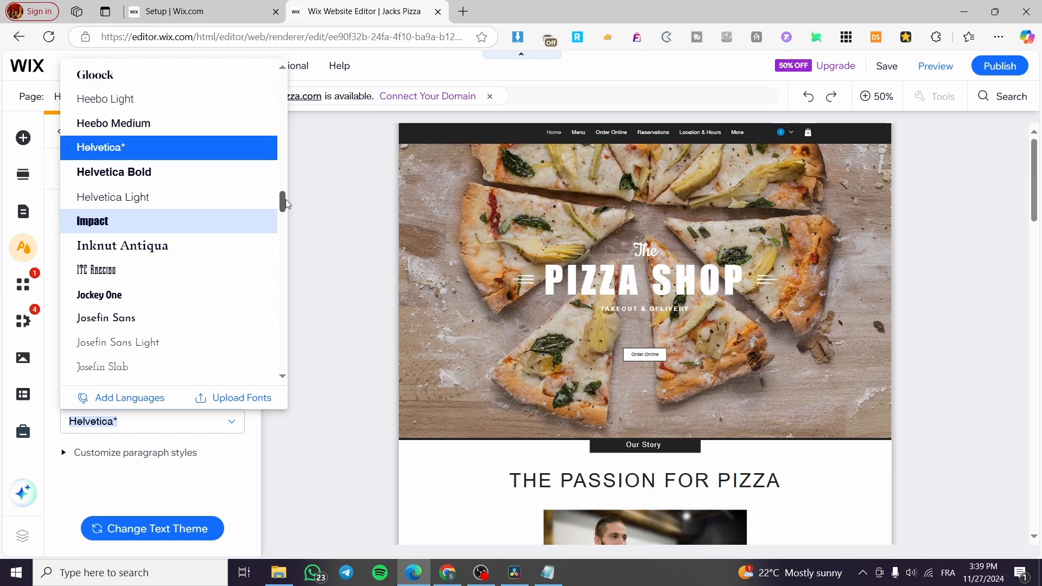
pyautogui.click(308, 188)
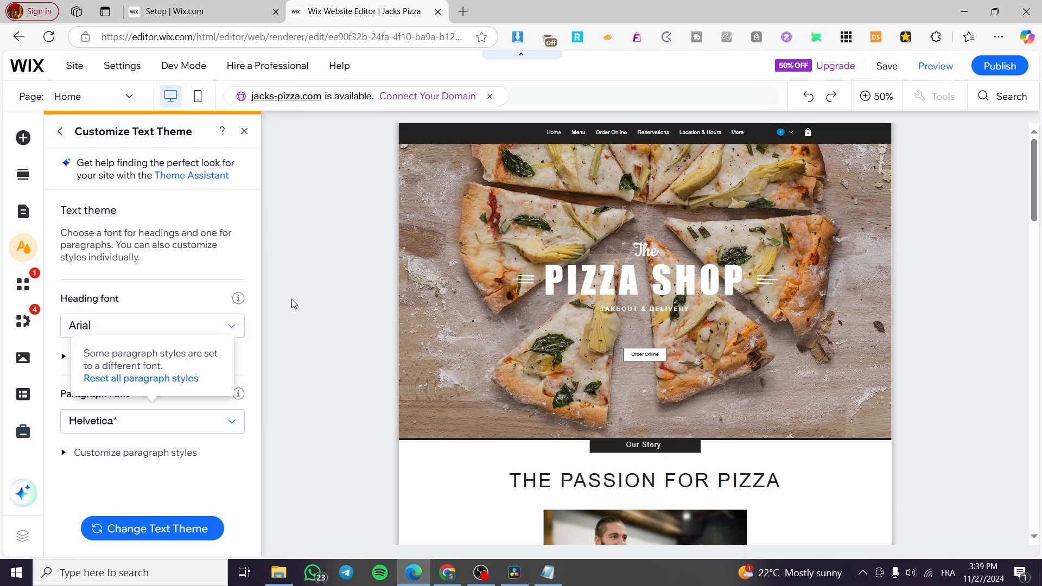
pyautogui.click(245, 133)
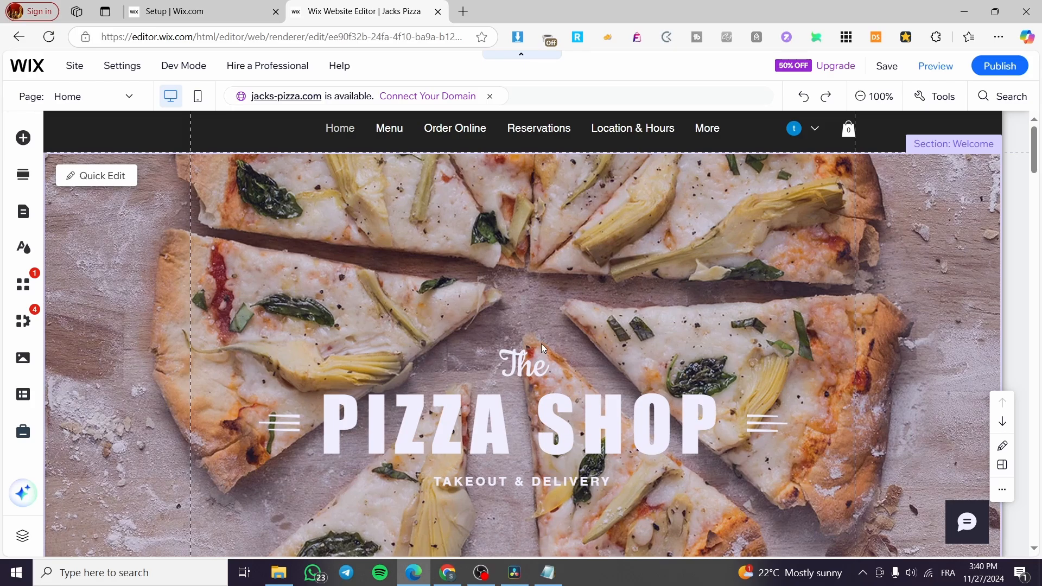
# Review the fonts and sections of the home page from Welcome down to the footer, and return to the page start
pyautogui.scroll(-4, 541, 344)
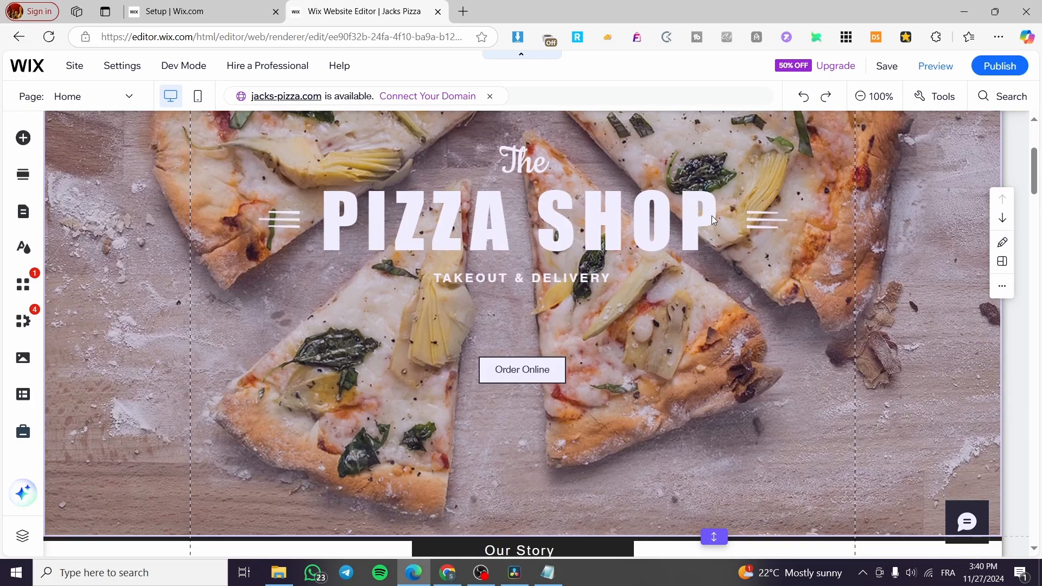
pyautogui.scroll(-3, 715, 212)
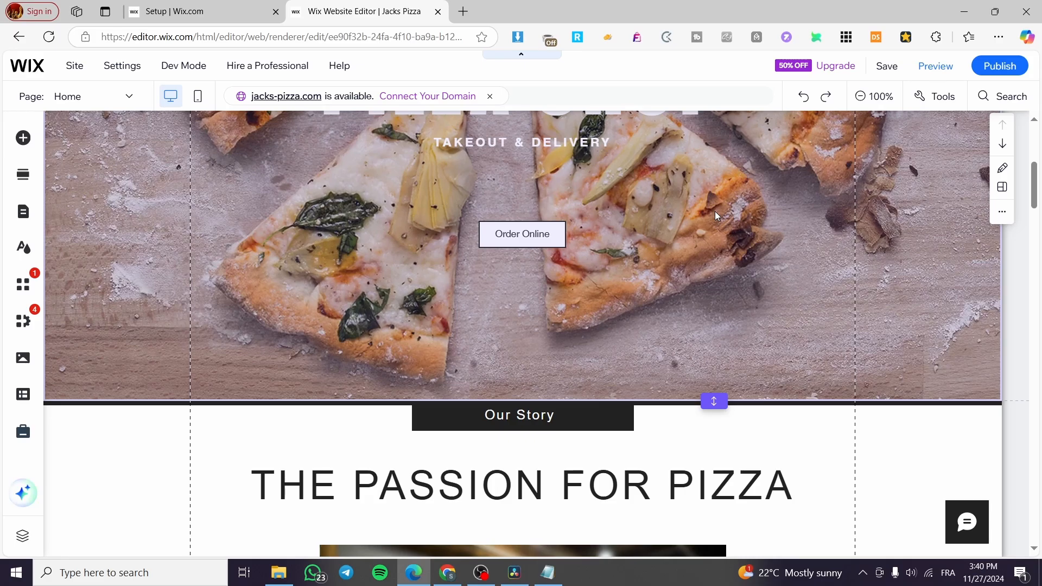
pyautogui.scroll(5, 715, 211)
pyautogui.scroll(-1, 705, 211)
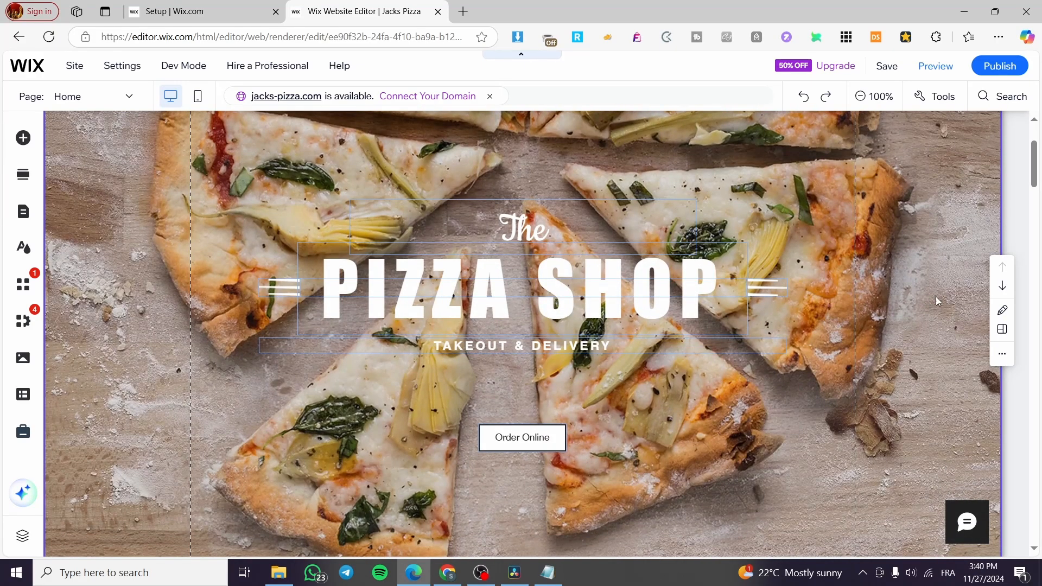
pyautogui.scroll(-5, 751, 314)
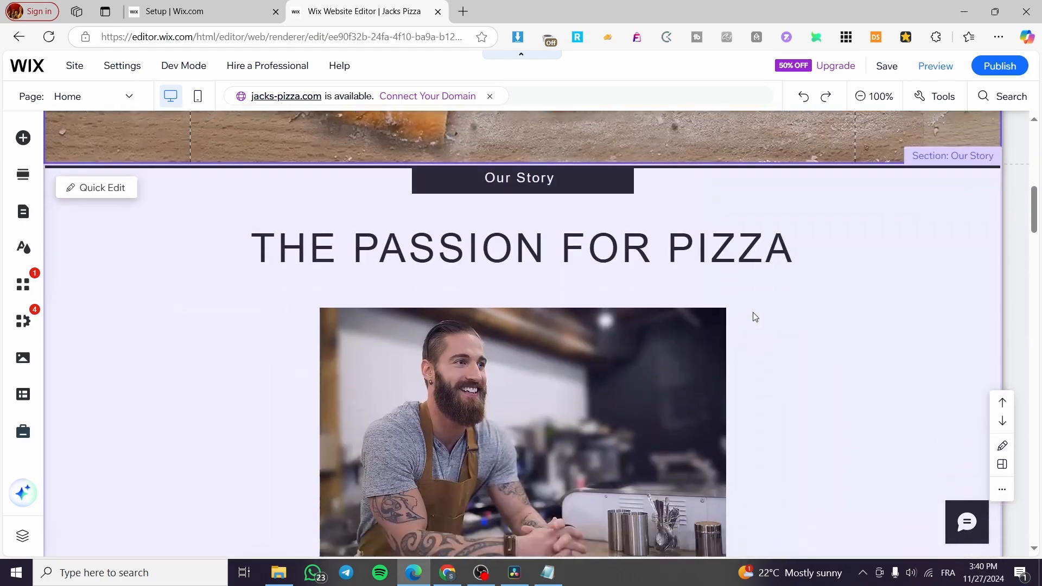
pyautogui.scroll(-5, 749, 296)
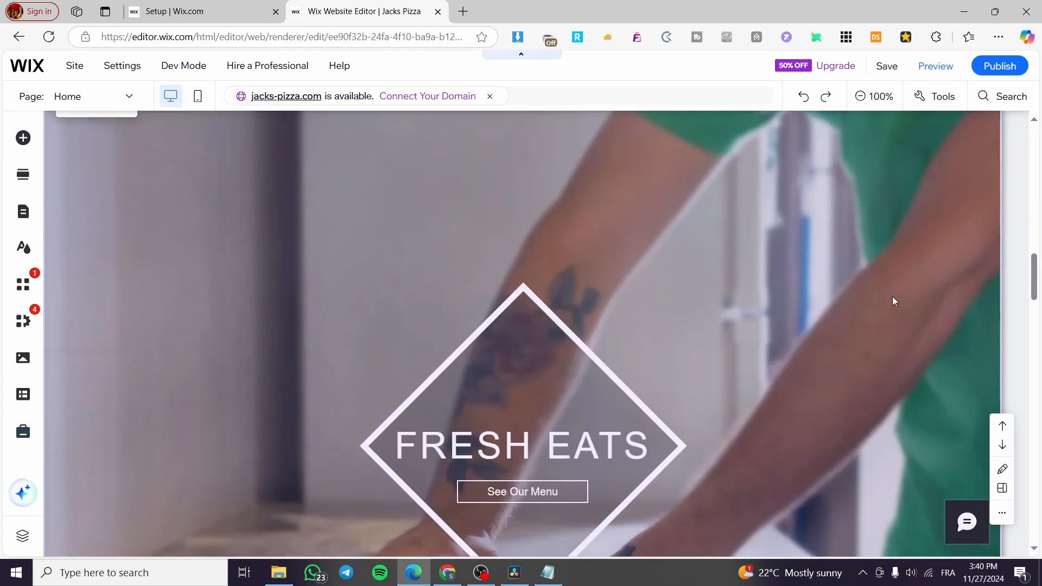
pyautogui.scroll(-5, 893, 296)
pyautogui.click(966, 304)
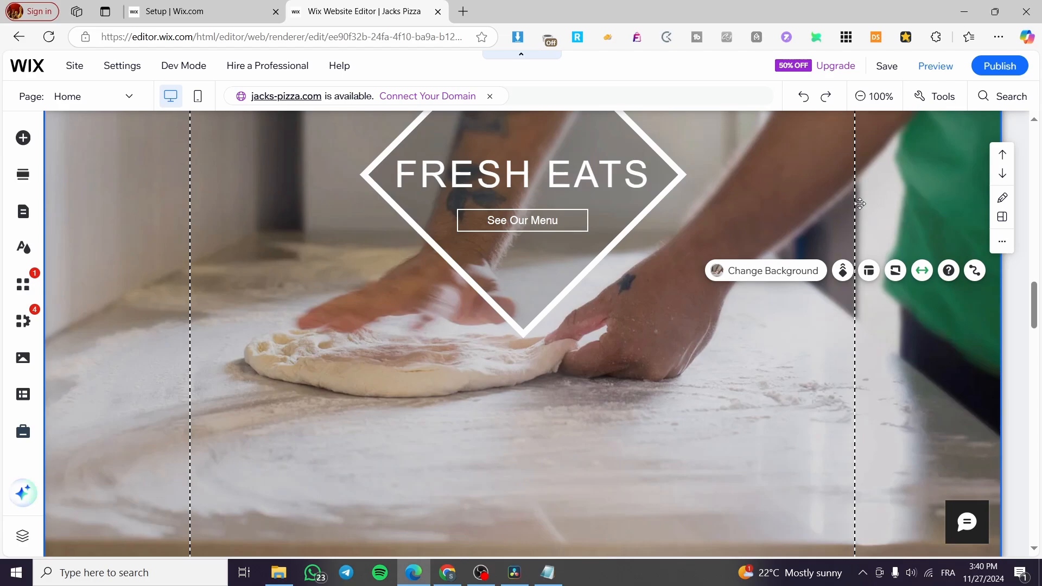
pyautogui.scroll(-10, 534, 321)
pyautogui.scroll(-12, 536, 323)
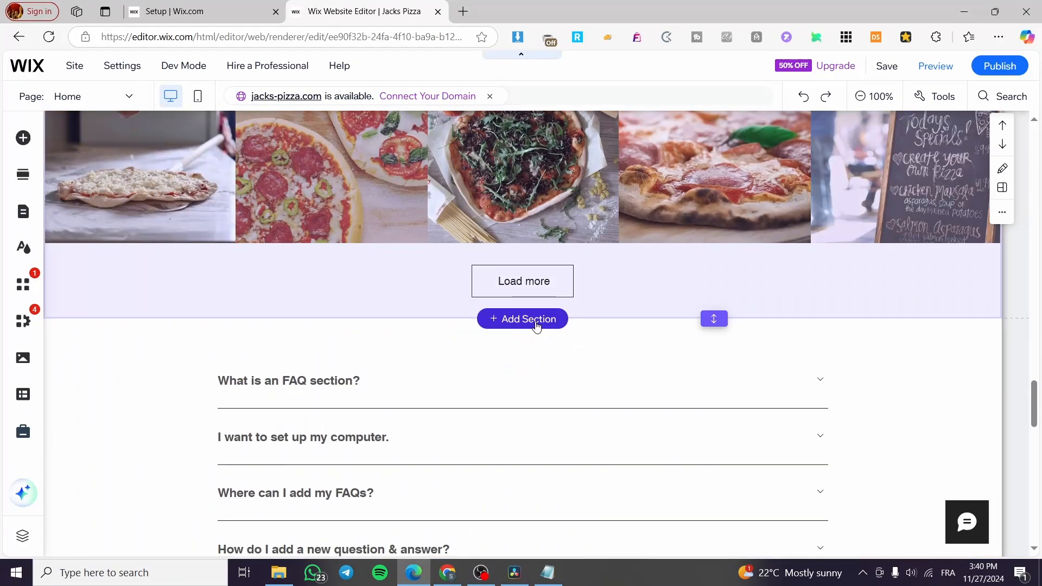
pyautogui.scroll(-13, 833, 279)
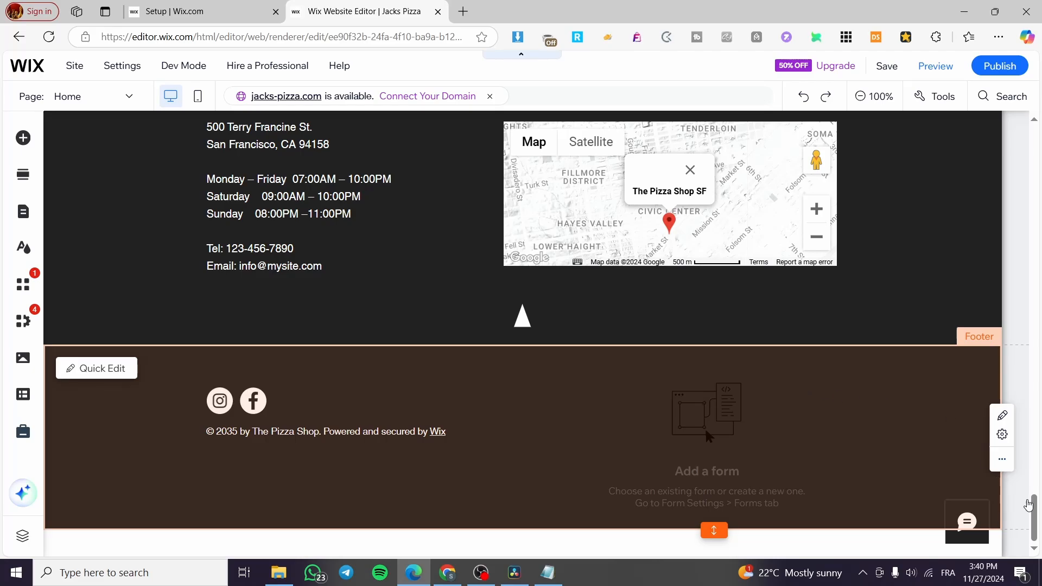
pyautogui.scroll(20, 1009, 250)
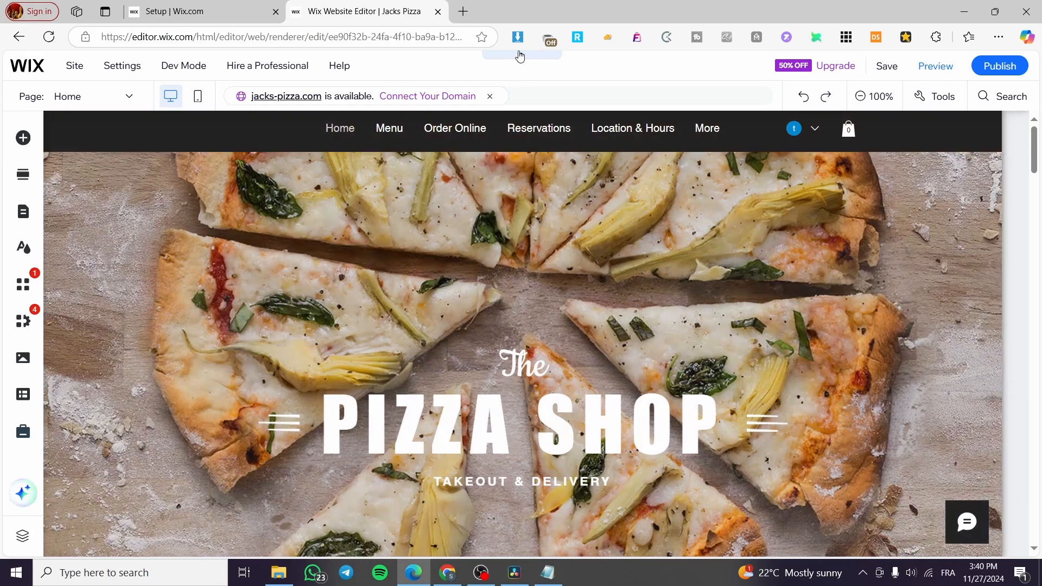
# Examine the Our Story section and the blank section further down, and return to the Welcome section
pyautogui.scroll(-6, 597, 308)
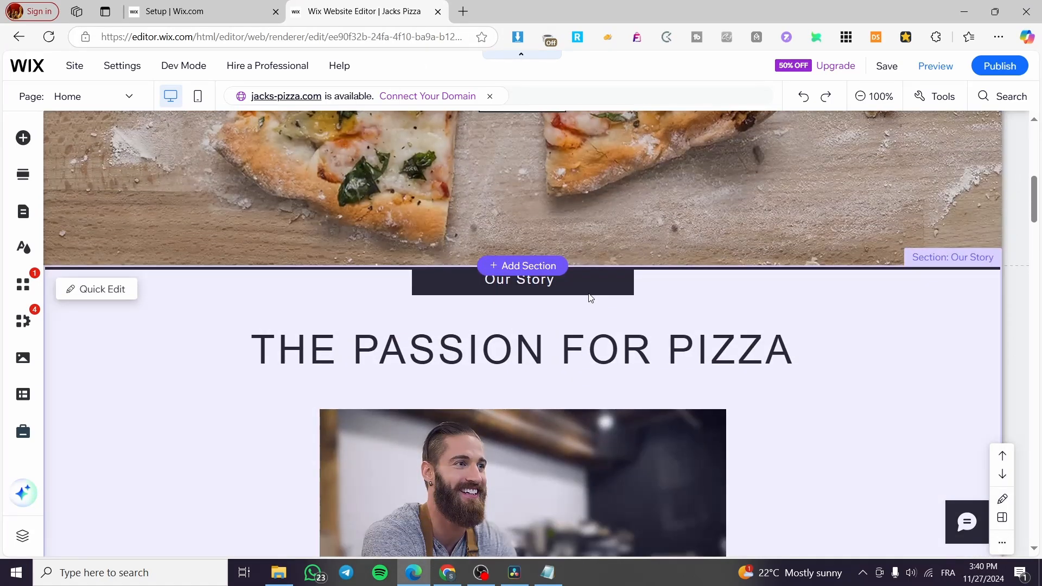
pyautogui.scroll(-5, 592, 300)
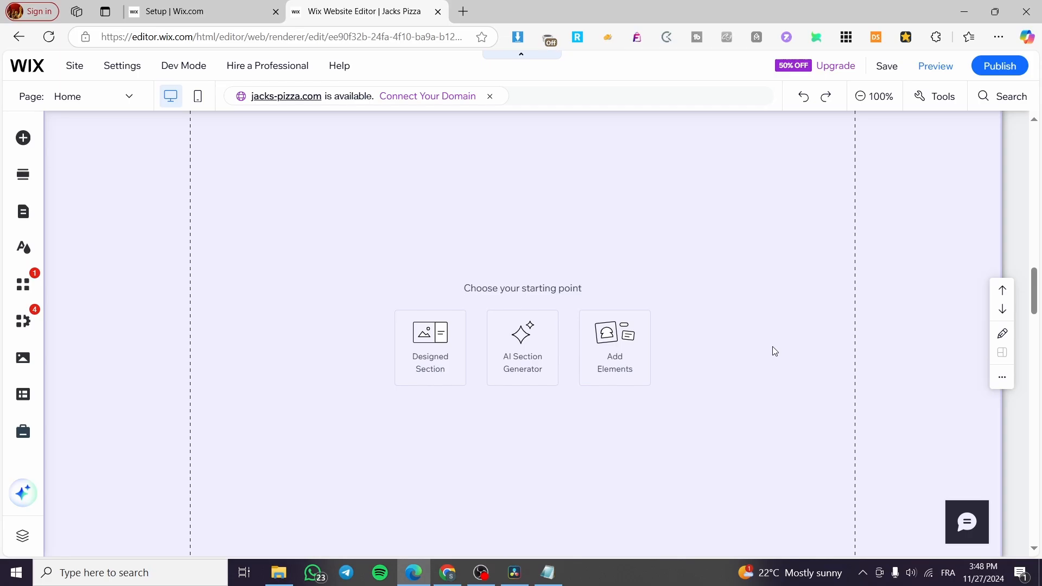
pyautogui.scroll(10, 822, 421)
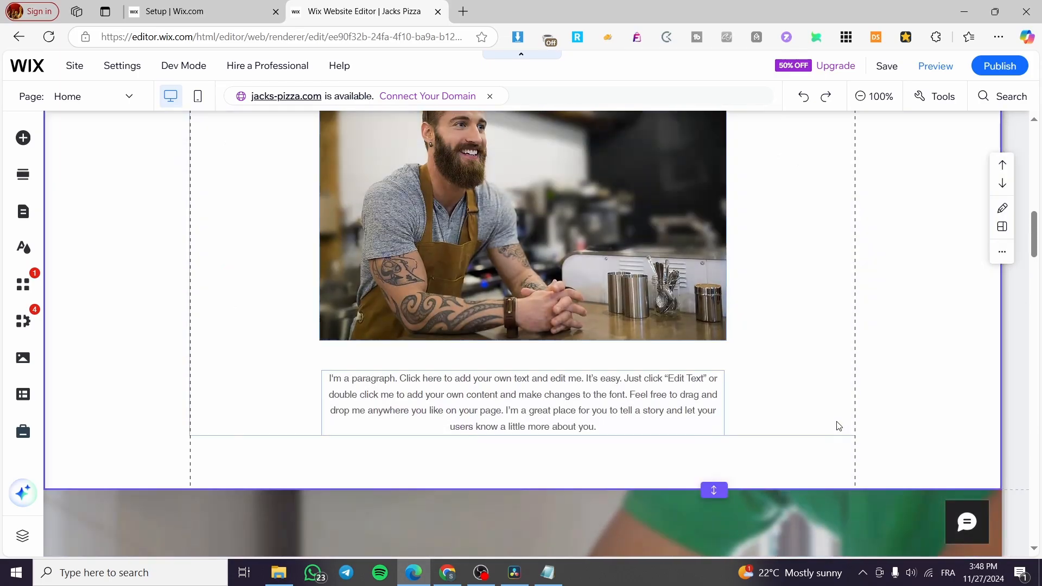
pyautogui.scroll(6, 960, 407)
pyautogui.scroll(5, 585, 424)
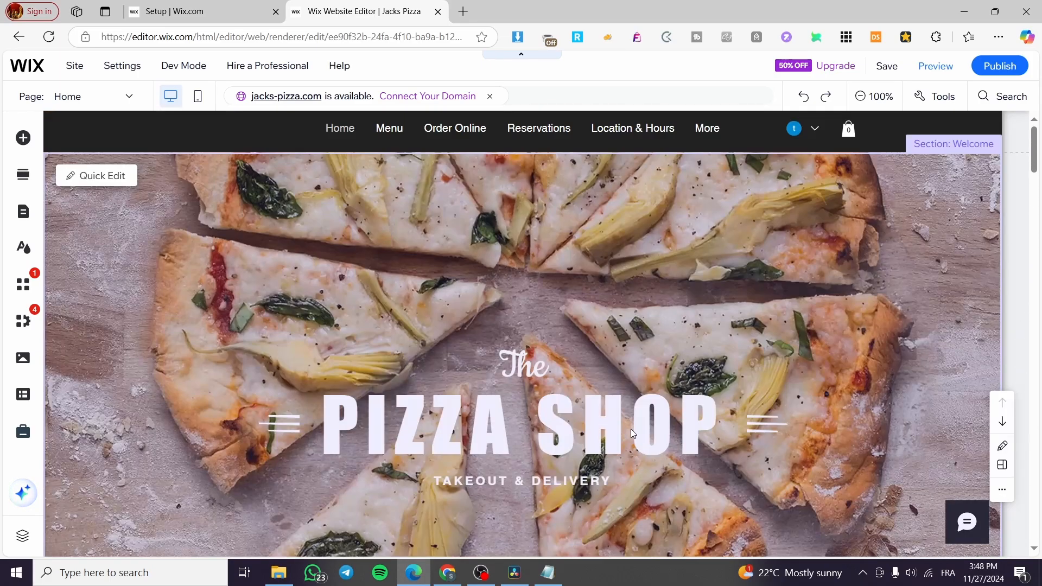
# Browse the Embed Code, Video & Music and Contact & Forms elements that can be added, including Wix Music and Wix Video
pyautogui.click(22, 137)
pyautogui.click(86, 370)
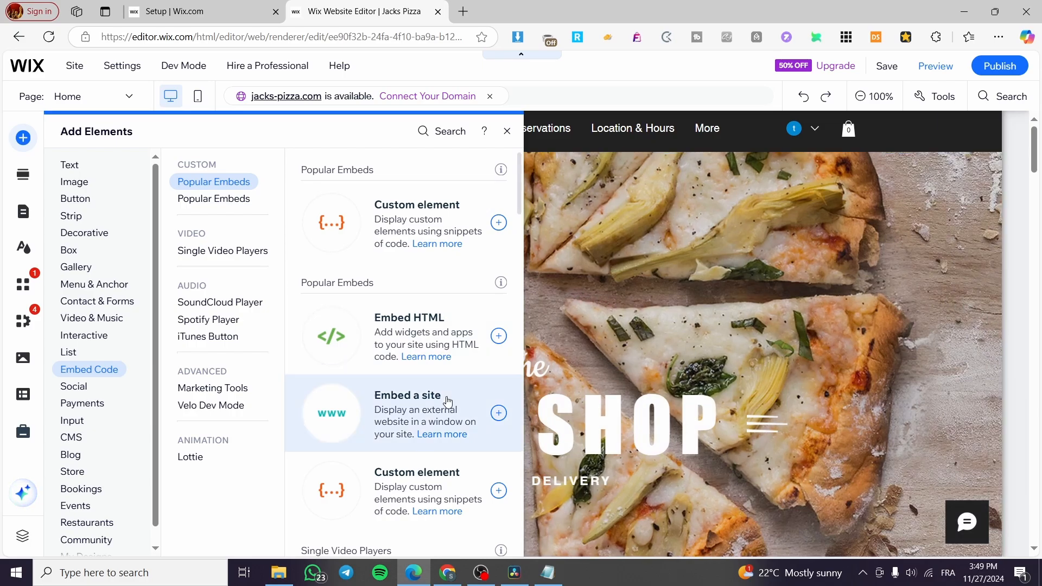
pyautogui.click(117, 309)
pyautogui.click(118, 317)
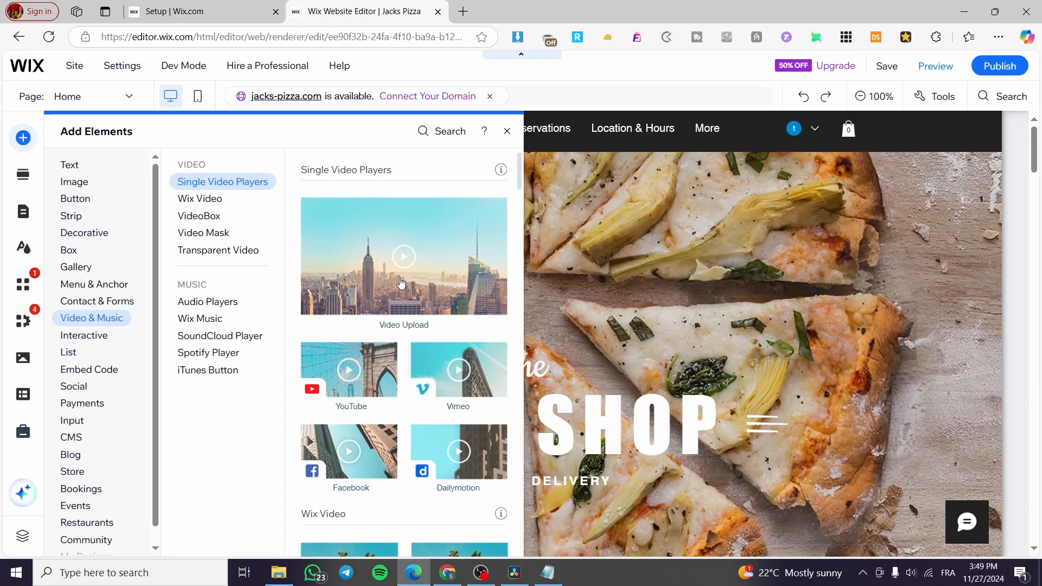
pyautogui.click(185, 321)
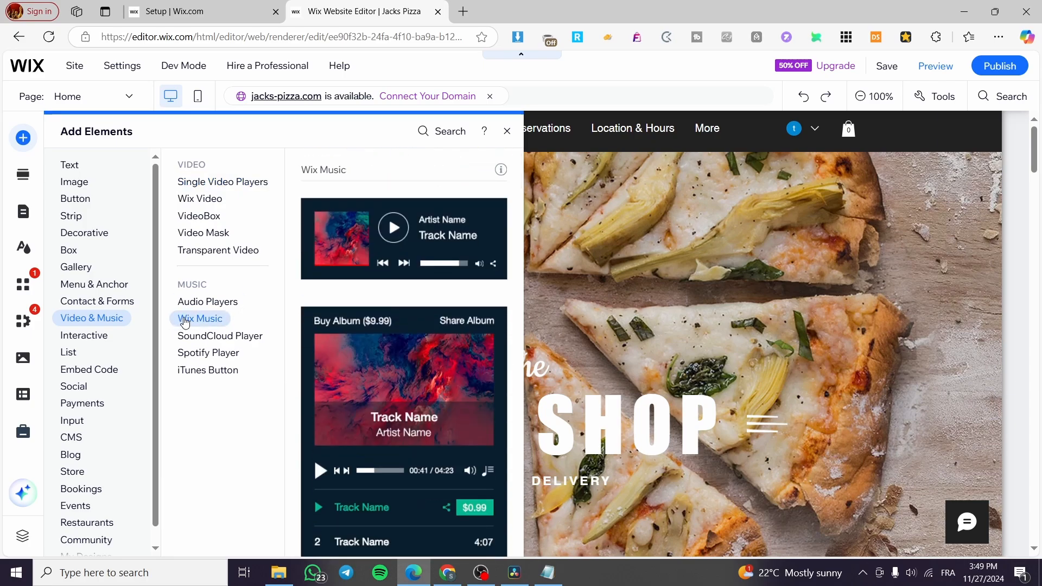
pyautogui.click(90, 305)
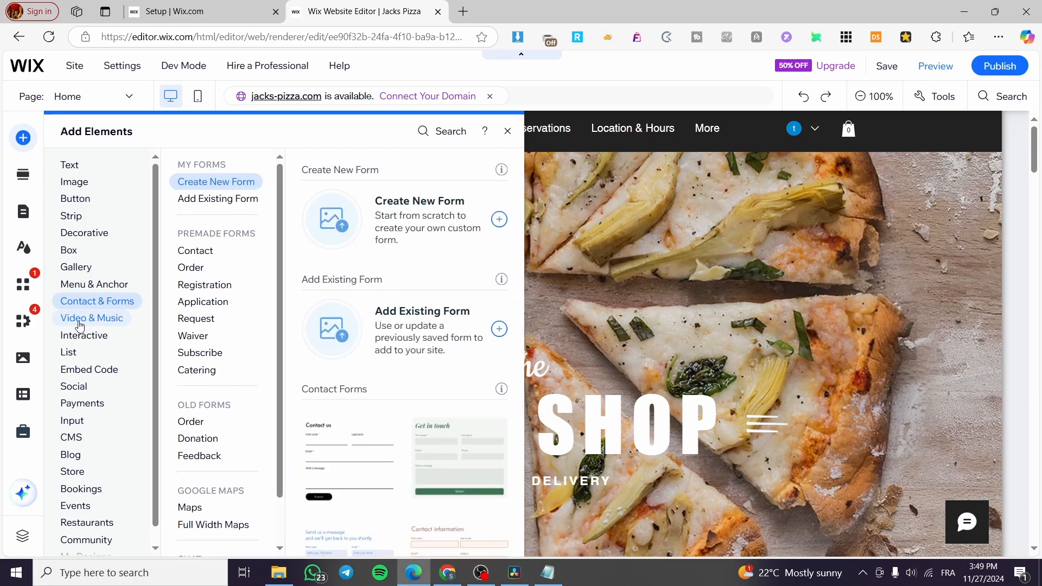
pyautogui.click(82, 322)
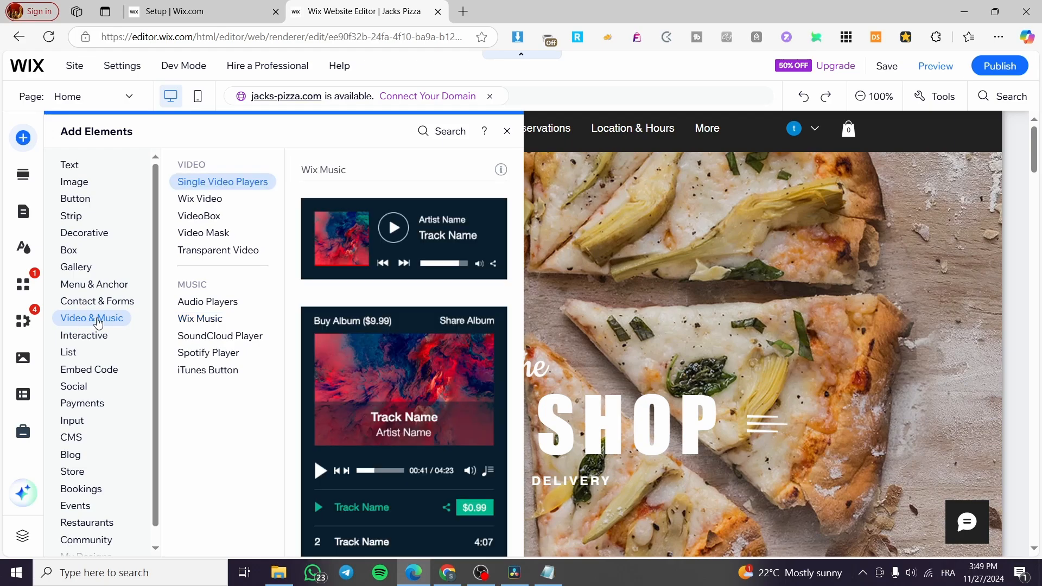
pyautogui.click(221, 201)
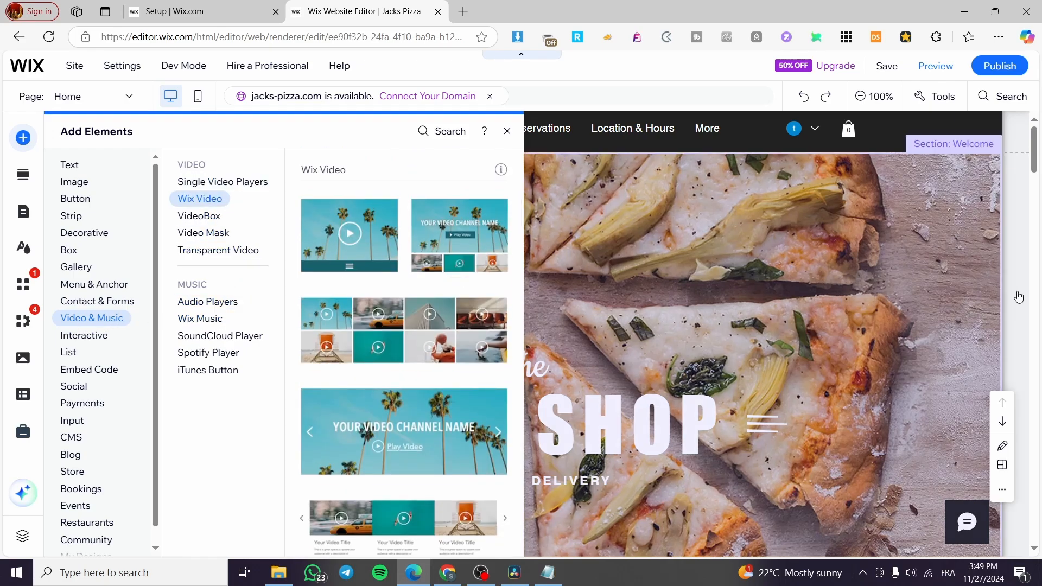
# Close the element library, view the background options of the Welcome section, and close them without changing the background
pyautogui.click(507, 134)
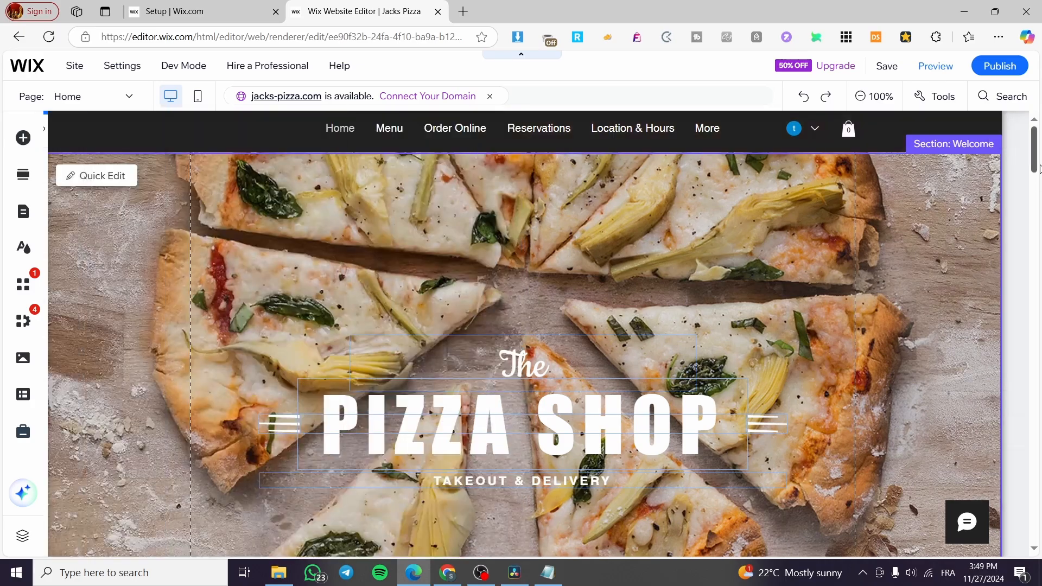
pyautogui.moveTo(1035, 142)
pyautogui.mouseDown()
pyautogui.moveTo(1037, 162)
pyautogui.moveTo(1039, 143)
pyautogui.mouseUp()
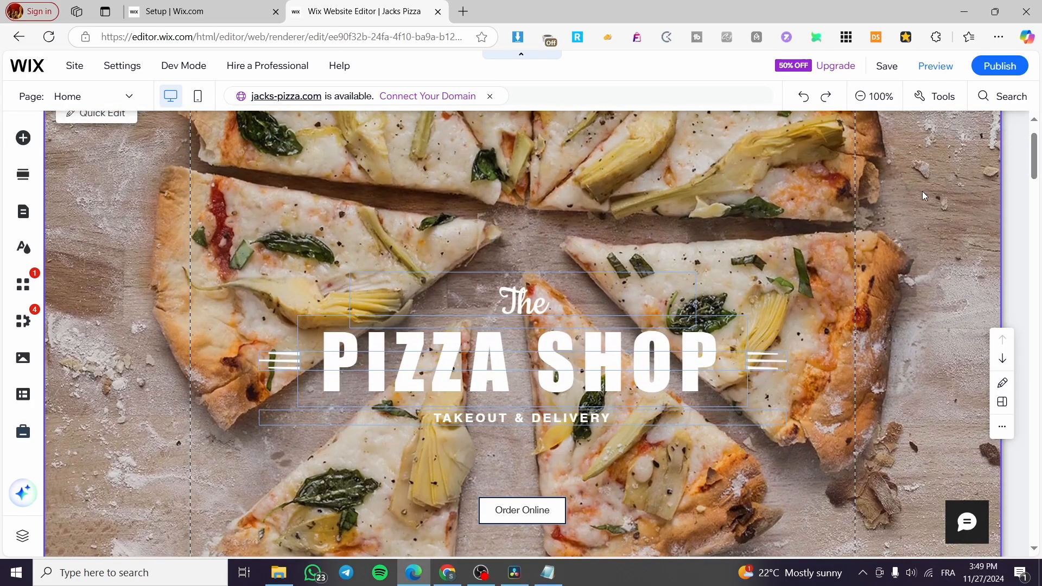
pyautogui.click(923, 193)
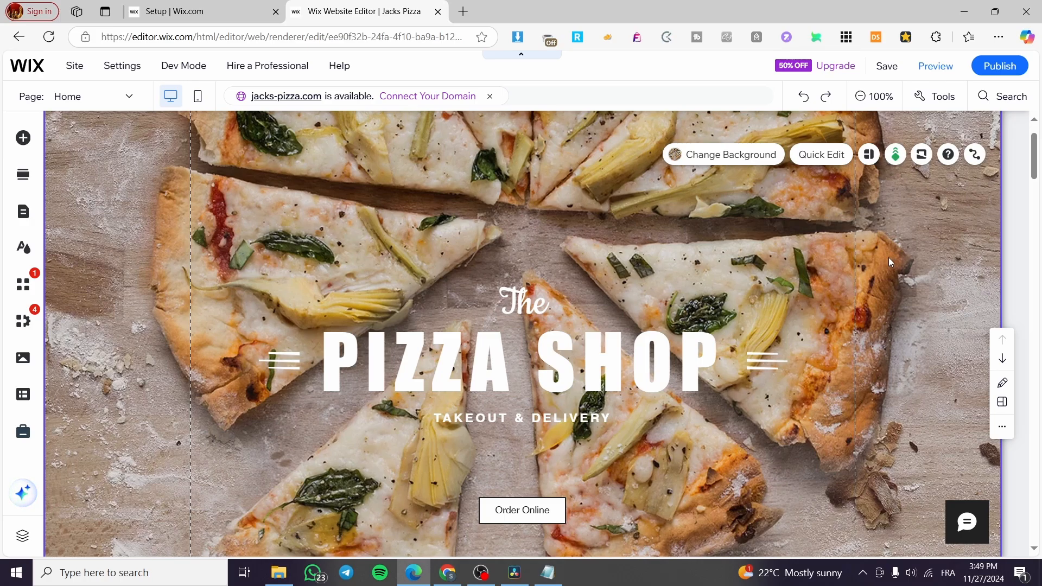
pyautogui.click(761, 156)
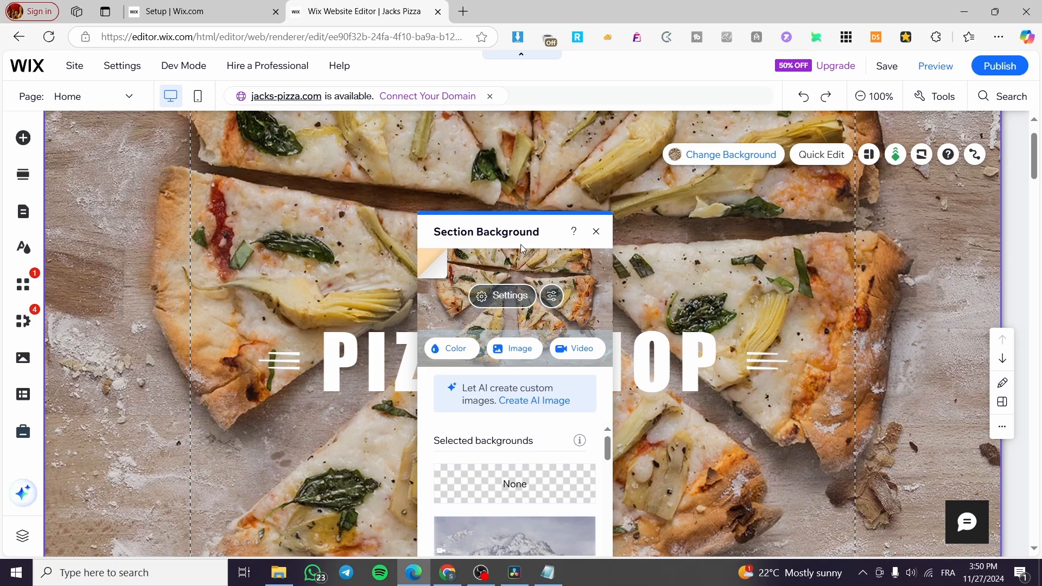
pyautogui.click(596, 232)
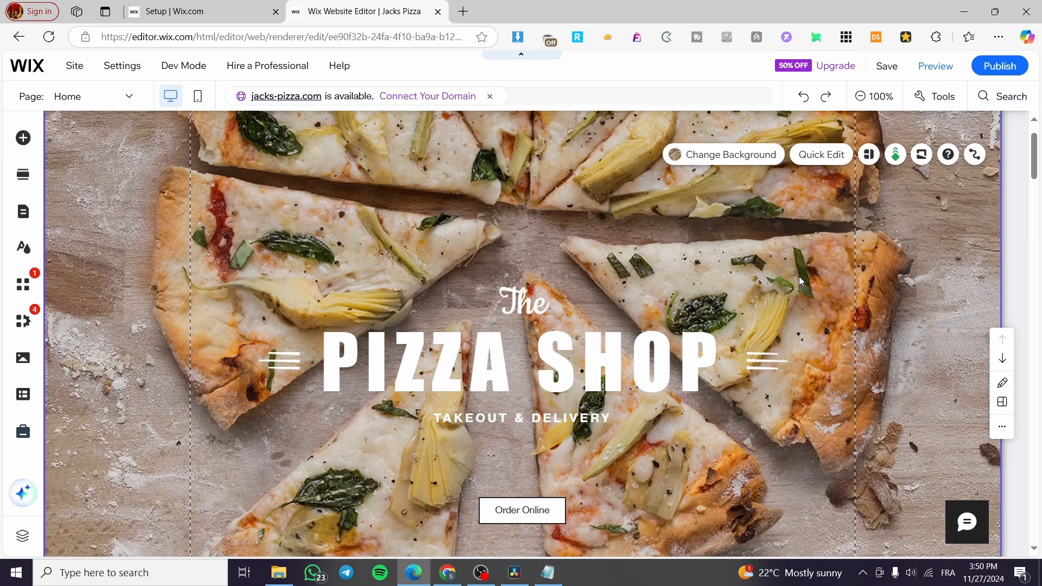
# Open the Home page's settings from the site menu and expand its advanced settings
pyautogui.click(24, 210)
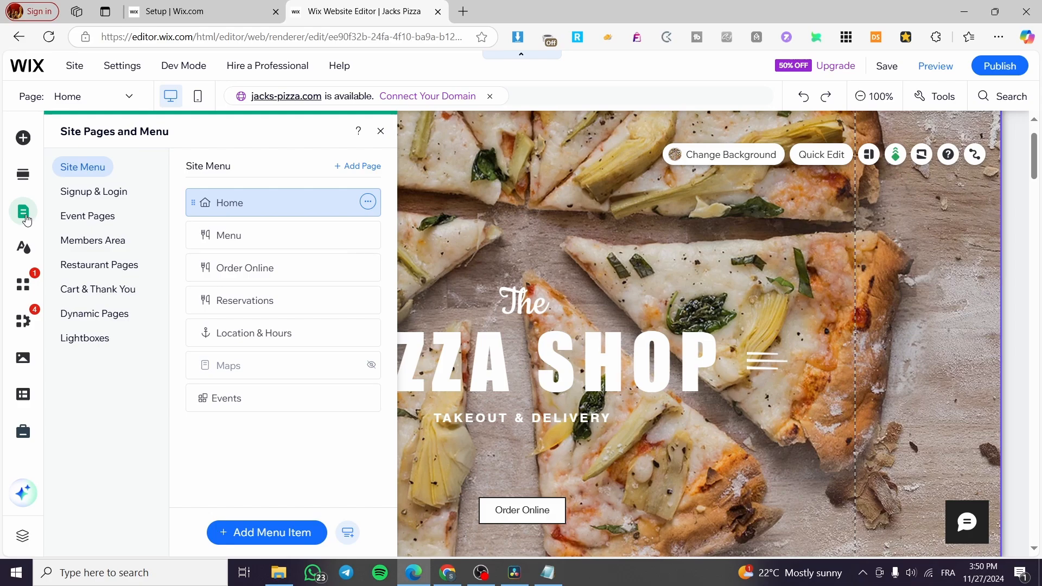
pyautogui.click(20, 214)
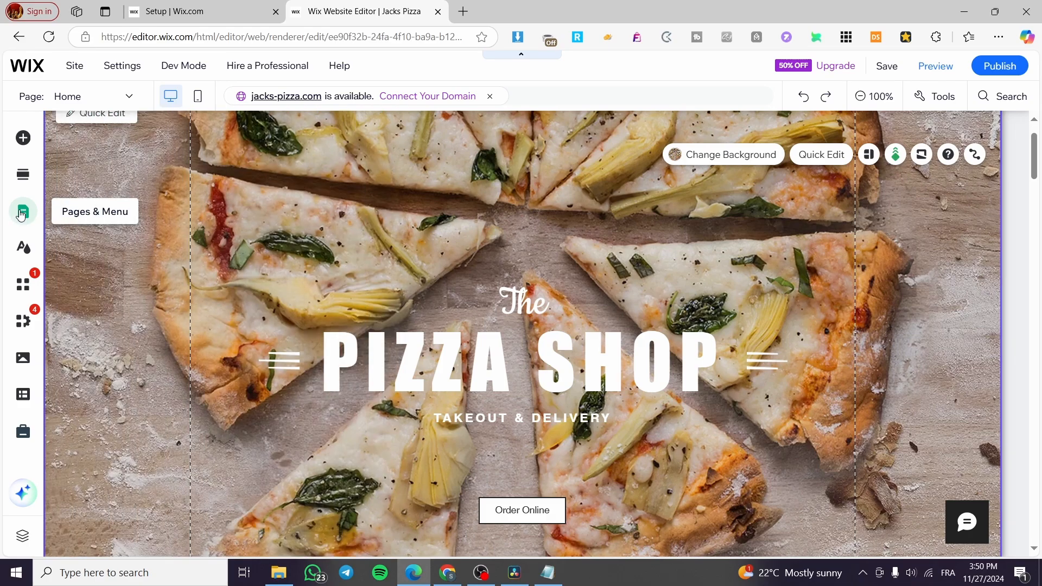
pyautogui.click(20, 213)
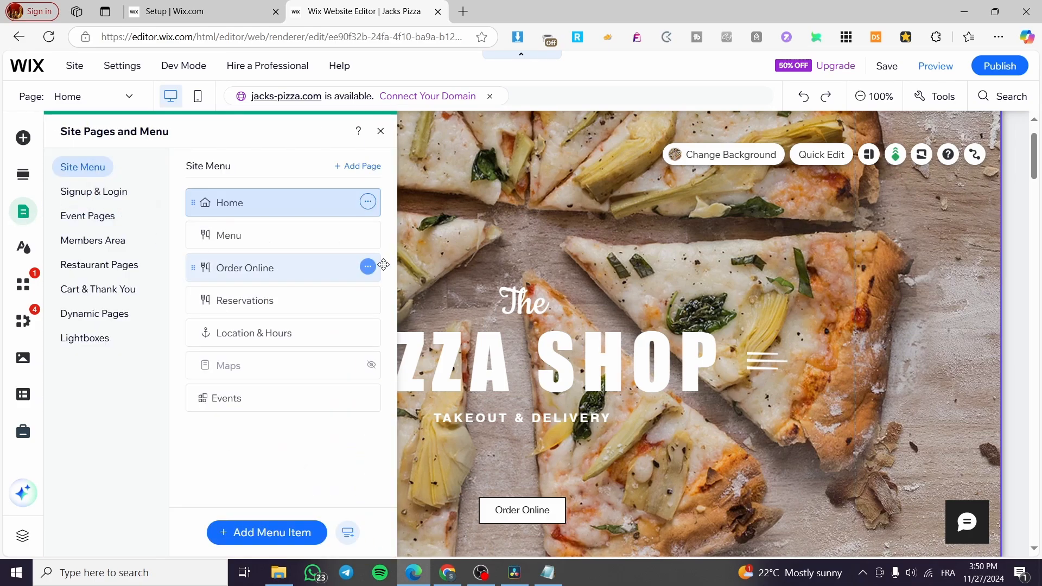
pyautogui.click(368, 235)
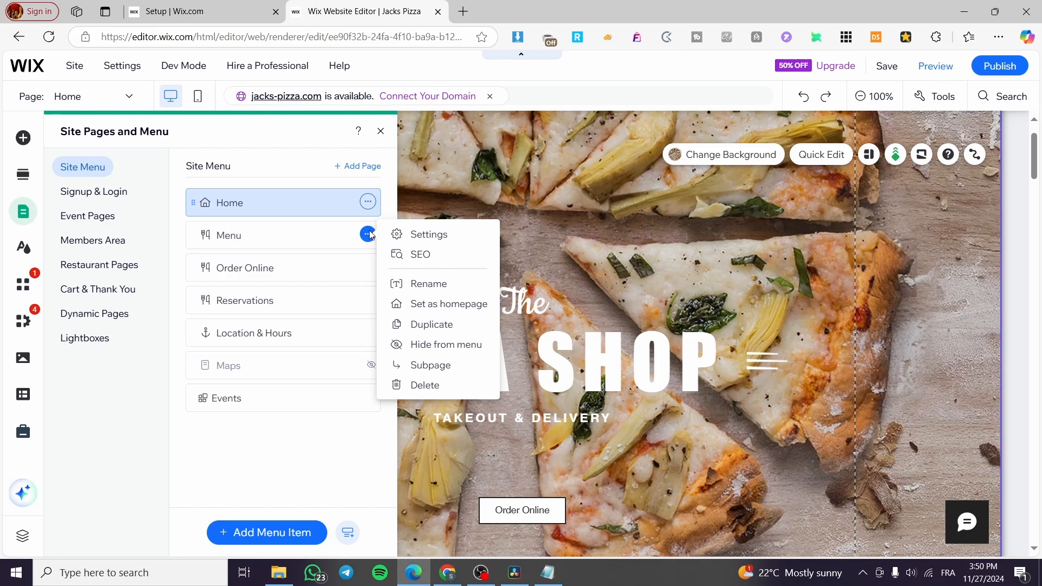
pyautogui.click(368, 202)
pyautogui.doubleClick(368, 202)
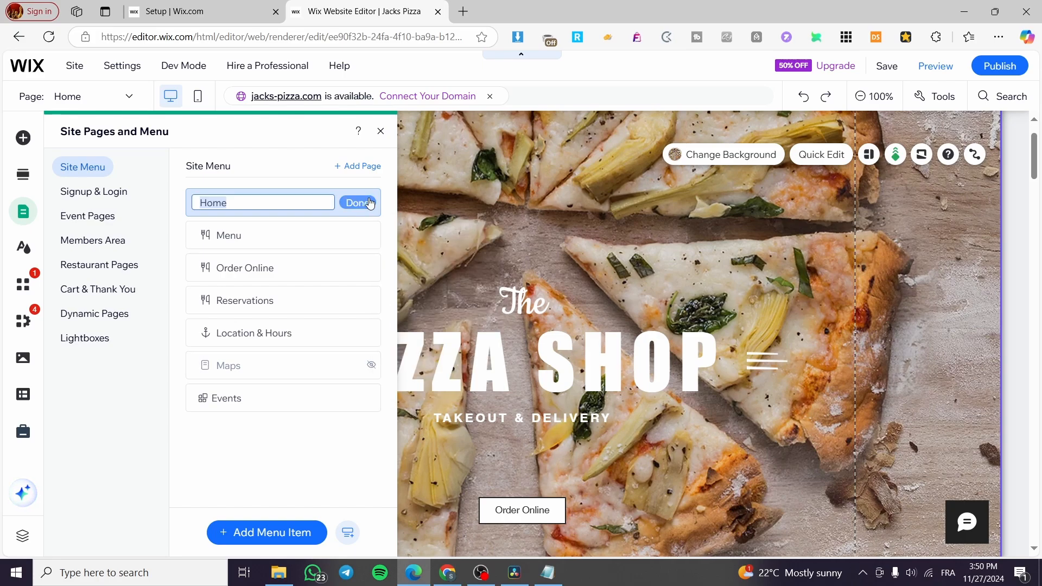
pyautogui.click(370, 203)
pyautogui.click(368, 202)
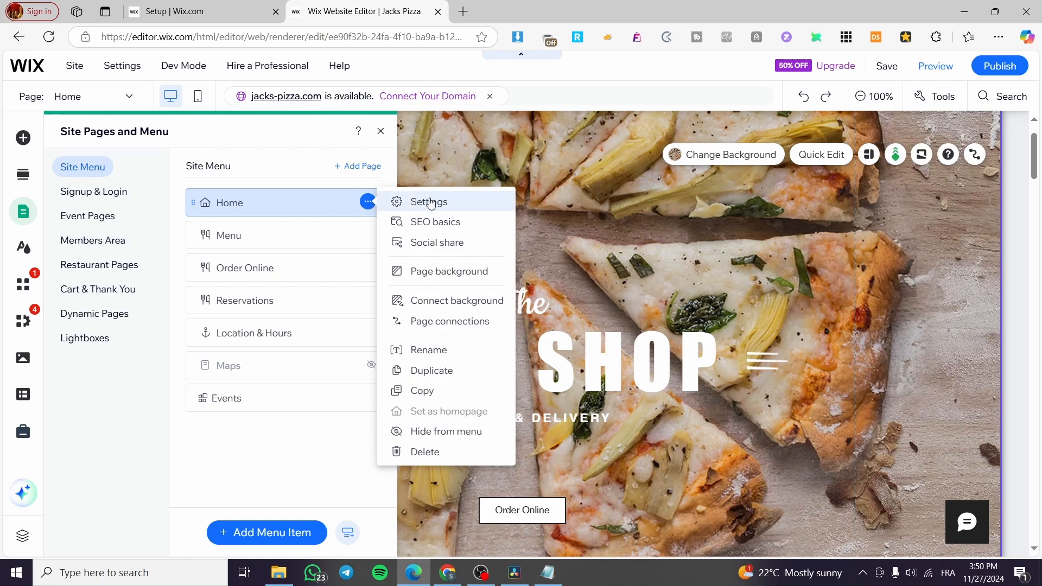
pyautogui.click(446, 204)
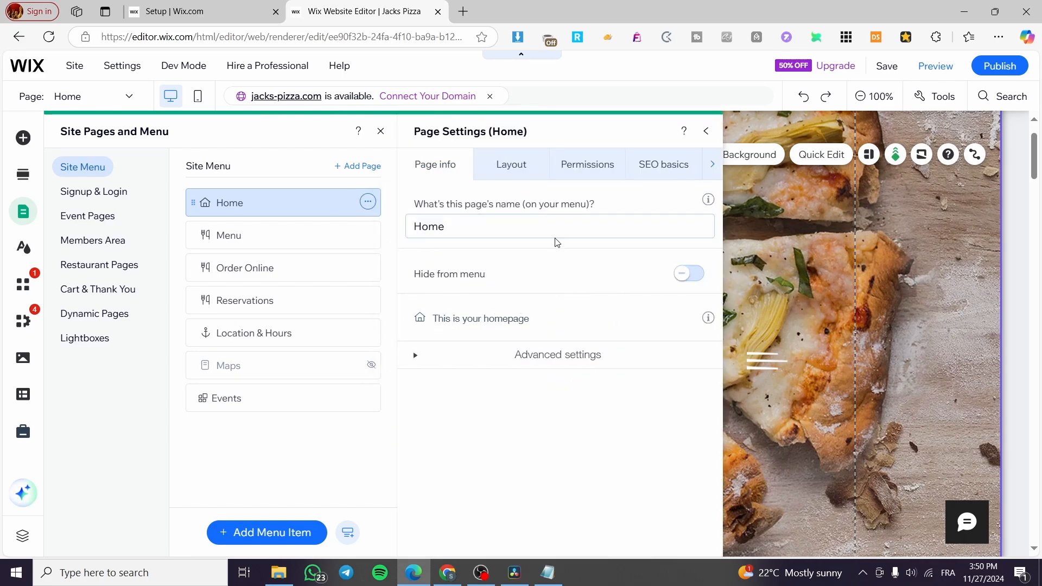
pyautogui.click(418, 356)
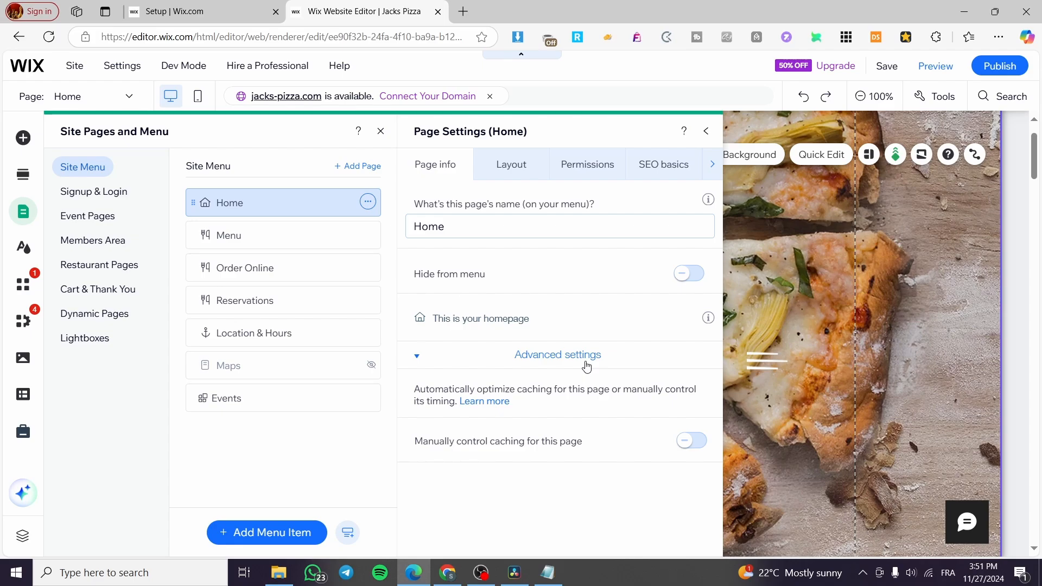
# Enable manual caching control for the Home page with the cache reset at Maximum time, and close the page settings
pyautogui.click(693, 440)
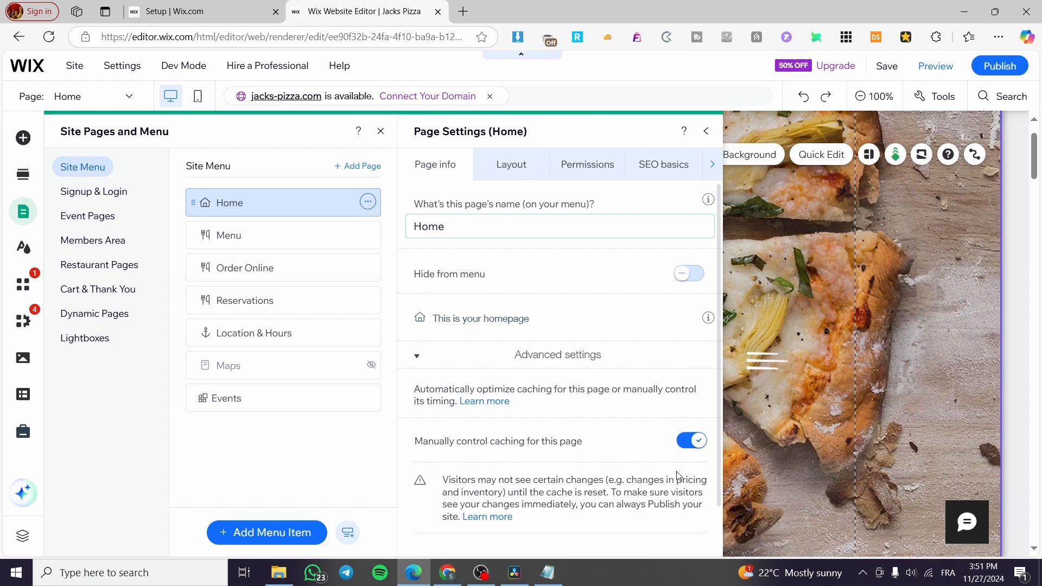
pyautogui.scroll(-1, 612, 445)
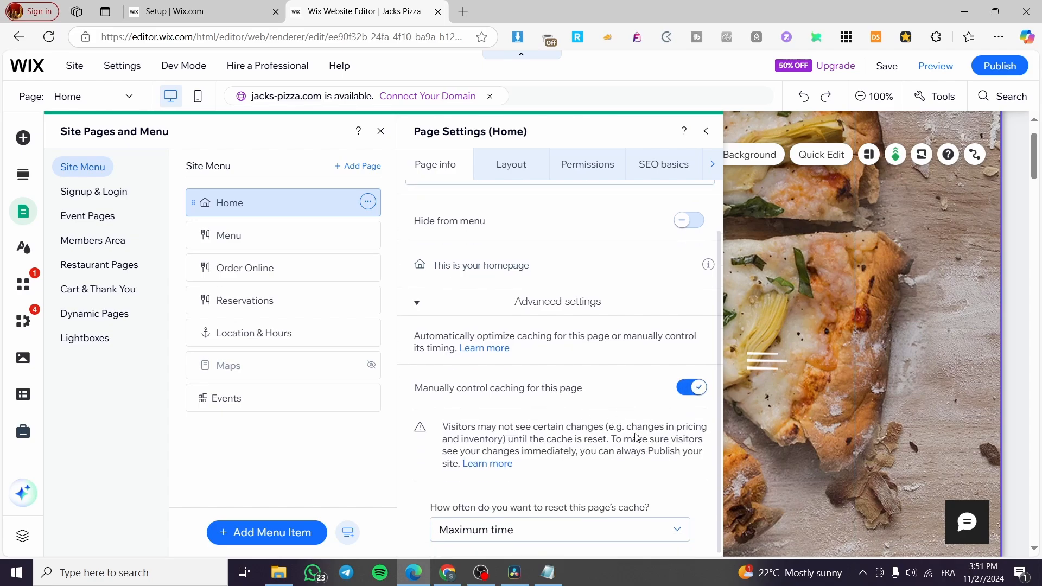
pyautogui.click(541, 535)
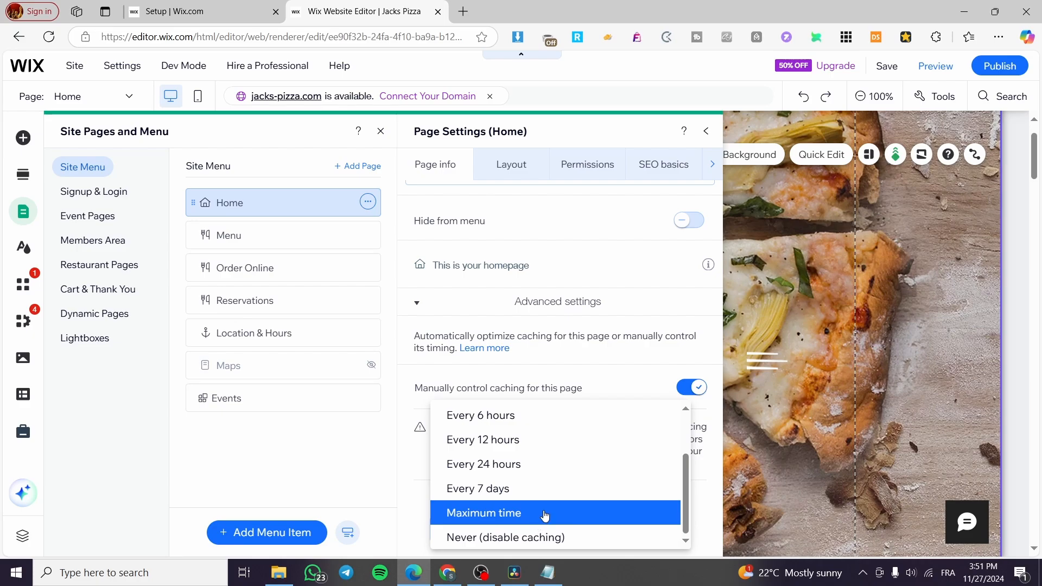
pyautogui.click(545, 514)
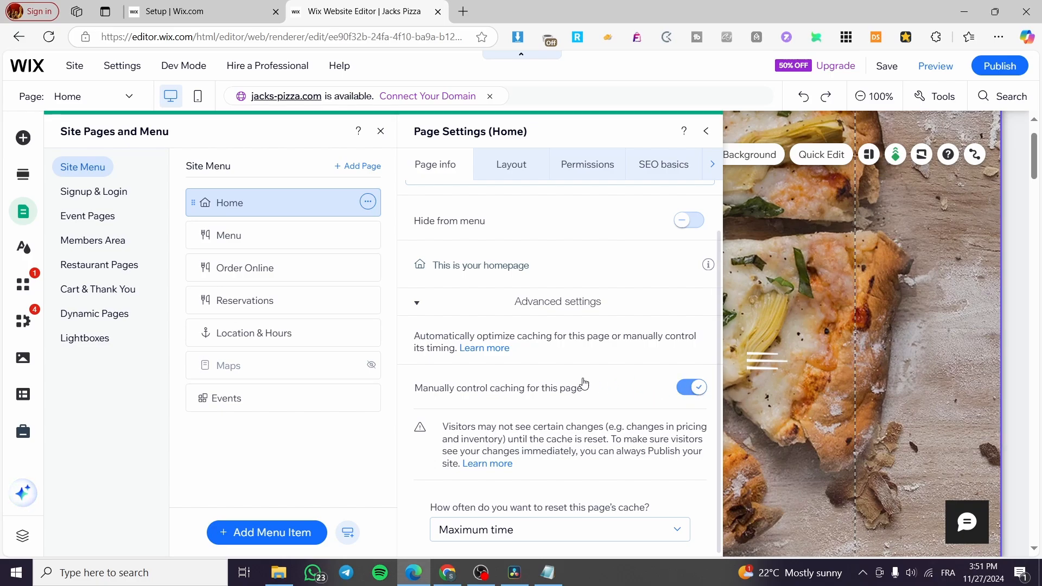
pyautogui.click(707, 134)
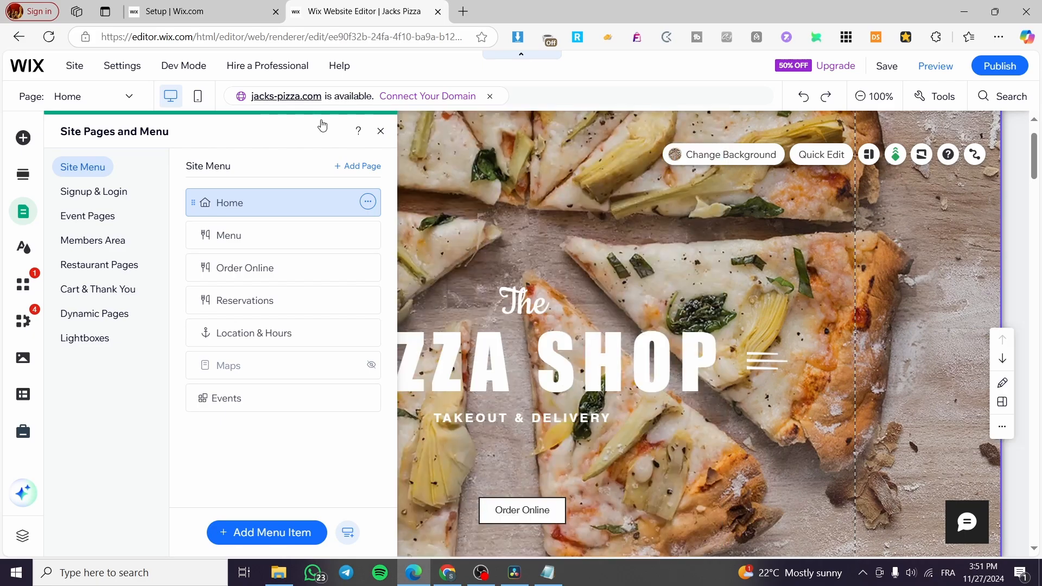
pyautogui.click(380, 132)
pyautogui.scroll(1, 494, 463)
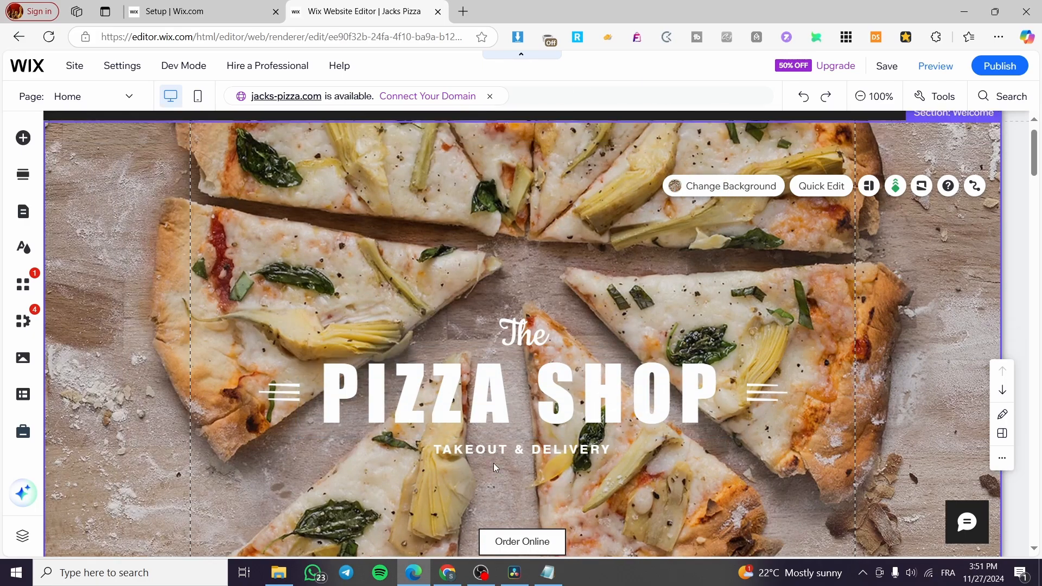